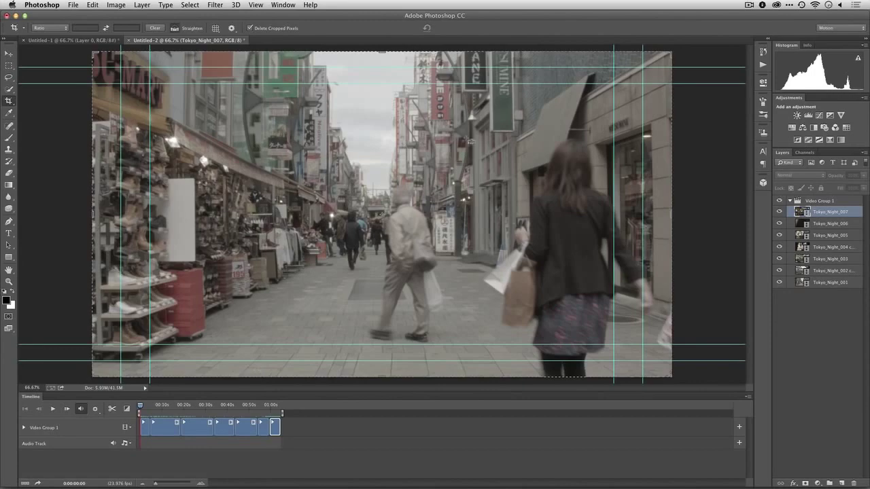
- Switch from Photoshop to Safari's dig.ccmixter search results for 'tokyo'
{"action": "key", "text": "super+Tab"}
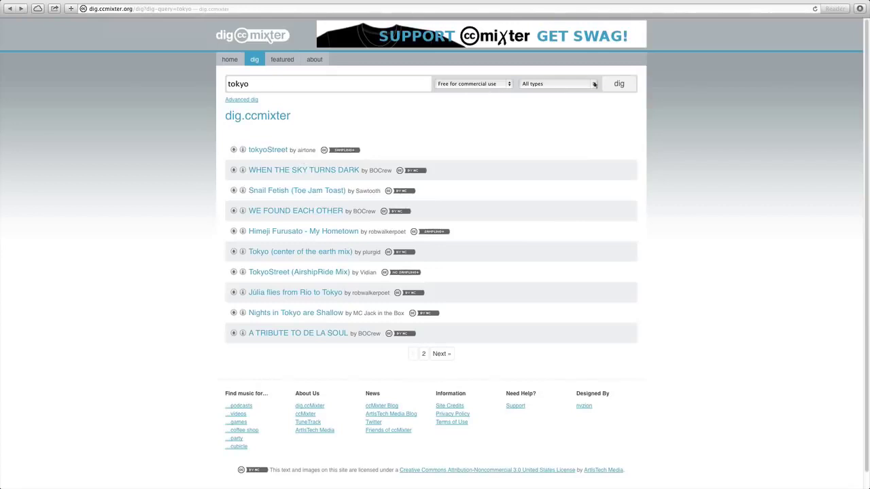
- Rerun the ccMixter tokyo search with the licence filter set to All licenses
{"action": "left_click", "coordinate": [621, 84]}
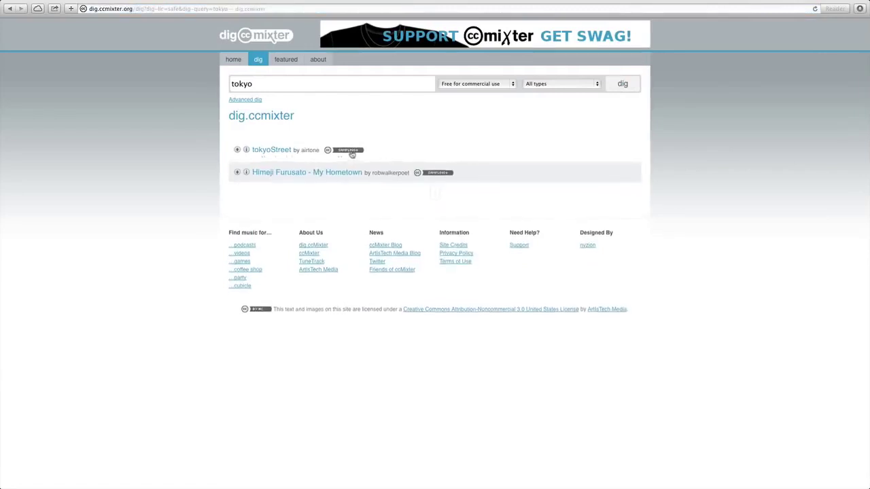
{"action": "left_click", "coordinate": [491, 83]}
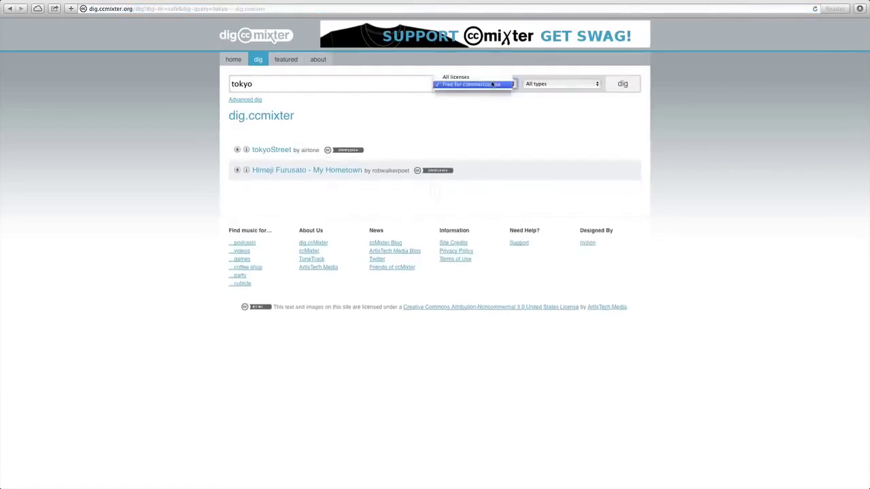
{"action": "left_click", "coordinate": [496, 75]}
{"action": "left_click", "coordinate": [635, 85]}
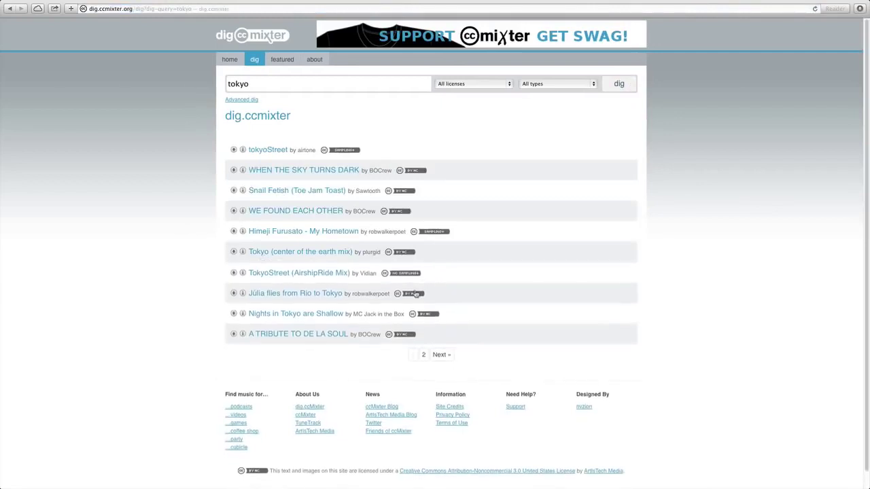
- Download the Himeji Furusato - My Hometown mp3 and reveal it in Finder
{"action": "mouse_move", "coordinate": [425, 315]}
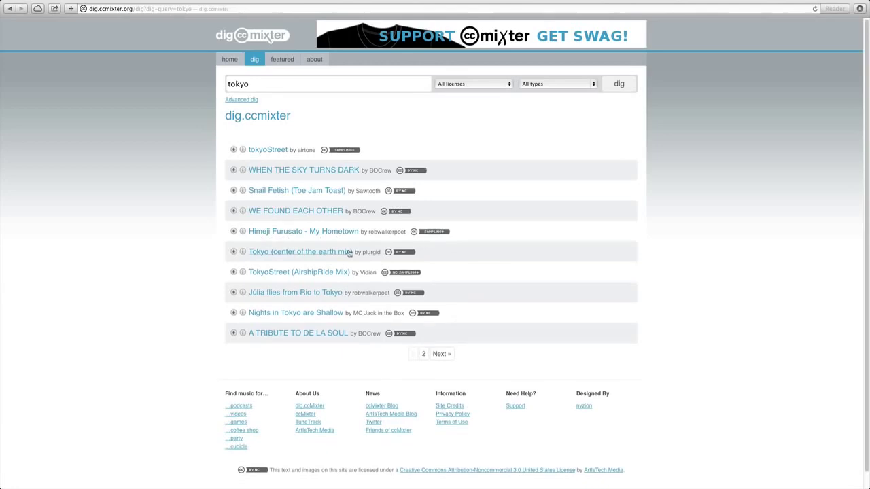
{"action": "left_click", "coordinate": [234, 233]}
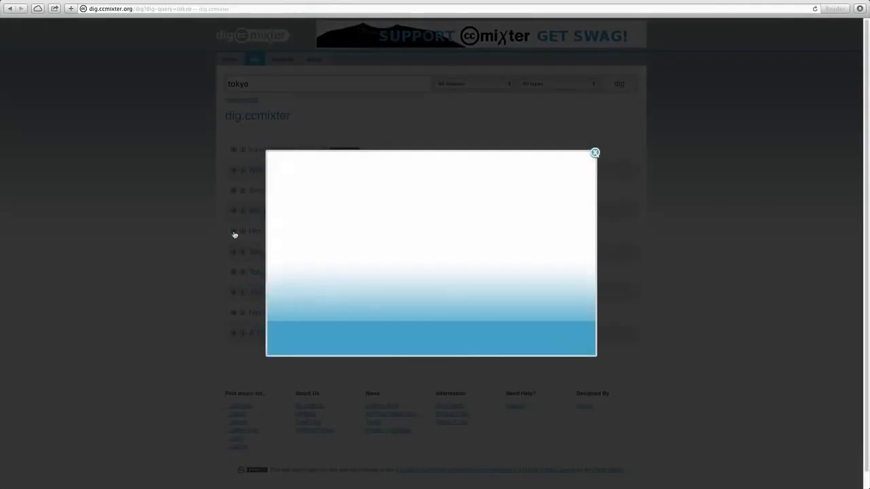
{"action": "left_click_drag", "start_coordinate": [399, 233], "coordinate": [860, 12]}
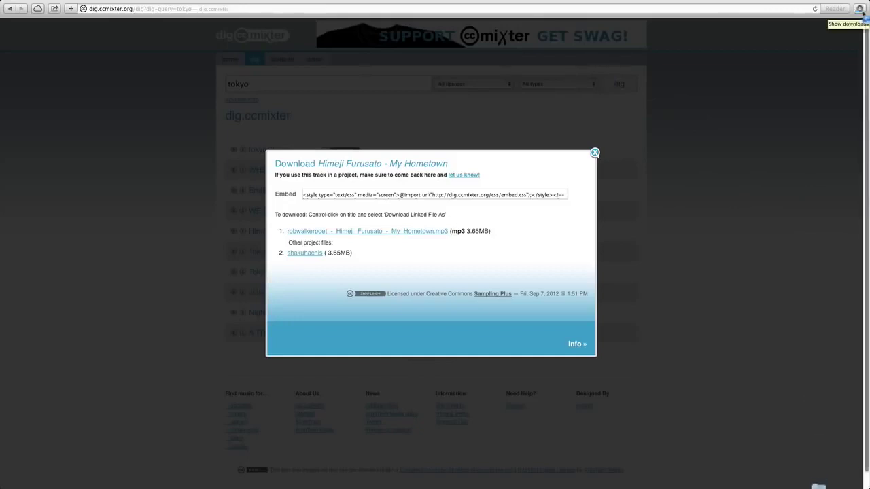
{"action": "left_click", "coordinate": [860, 10]}
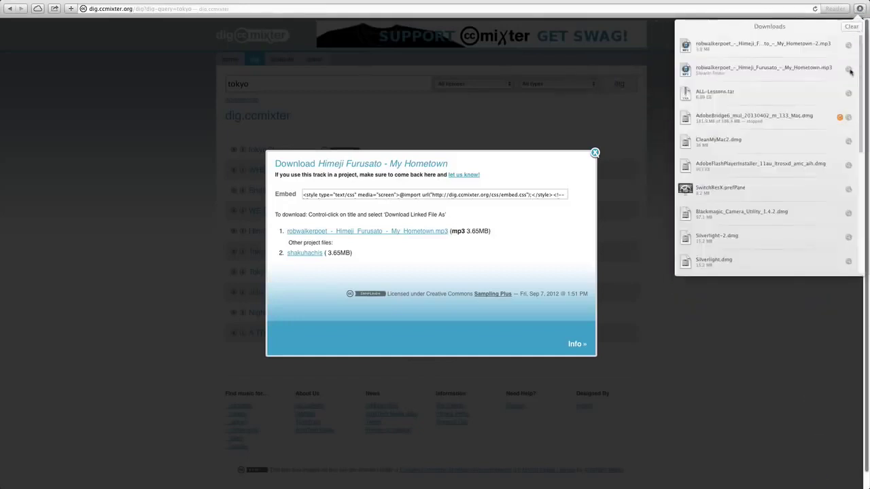
{"action": "left_click", "coordinate": [849, 68]}
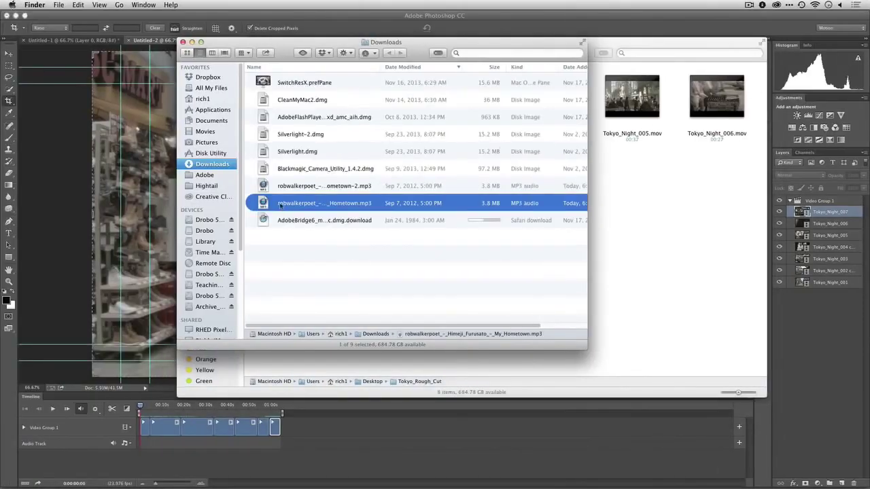
- Move the Himeji Furusato mp3 into the Tokyo_Rough_Cut folder and return to Photoshop
{"action": "left_click_drag", "start_coordinate": [263, 202], "coordinate": [438, 124]}
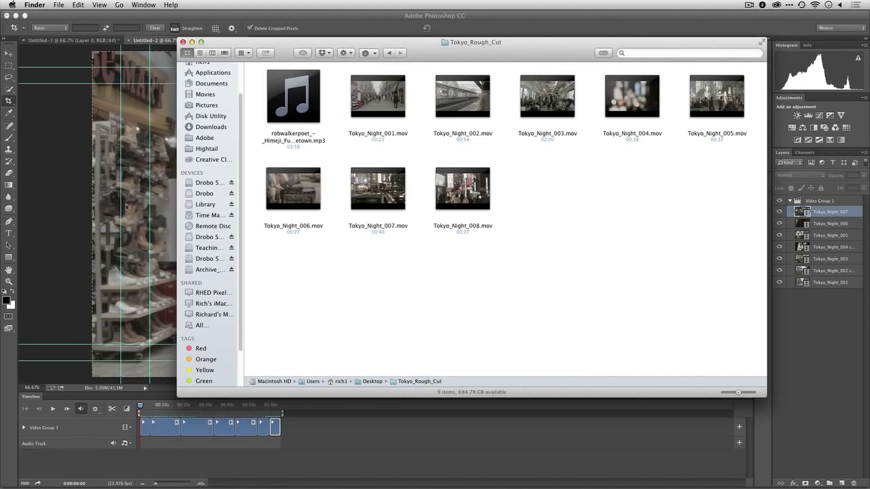
{"action": "left_click", "coordinate": [81, 199]}
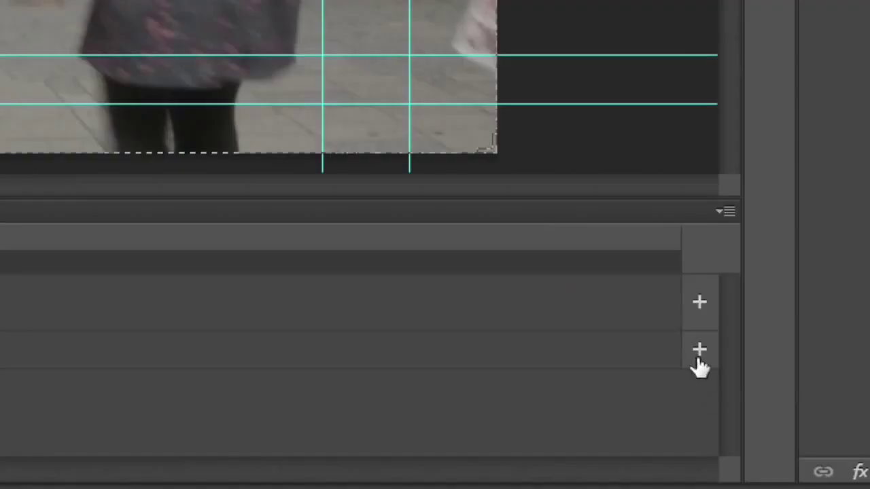
- Add the Himeji Furusato - My Hometown mp3 from Tokyo_Rough_Cut to the Audio Track
{"action": "left_click", "coordinate": [700, 355]}
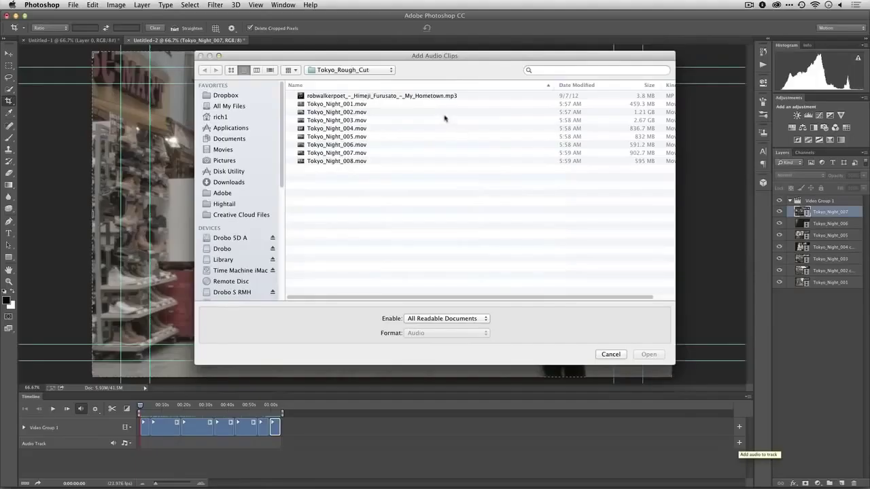
{"action": "left_click", "coordinate": [316, 97]}
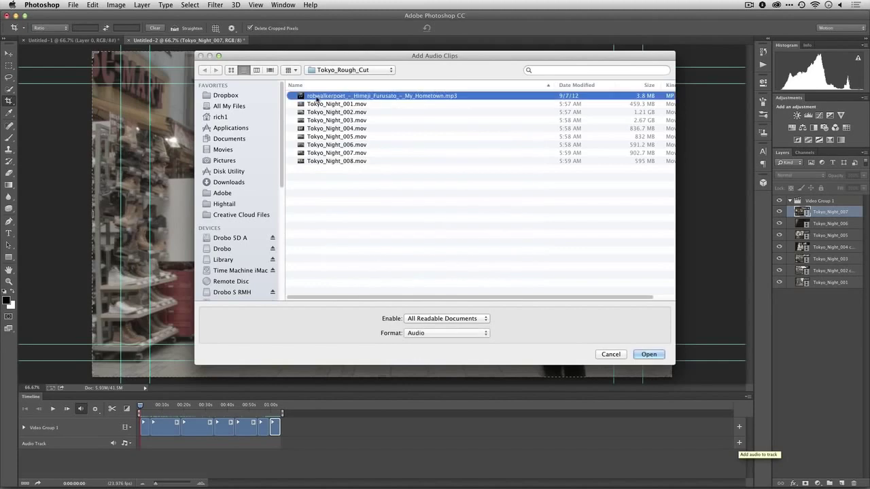
{"action": "left_click", "coordinate": [649, 354]}
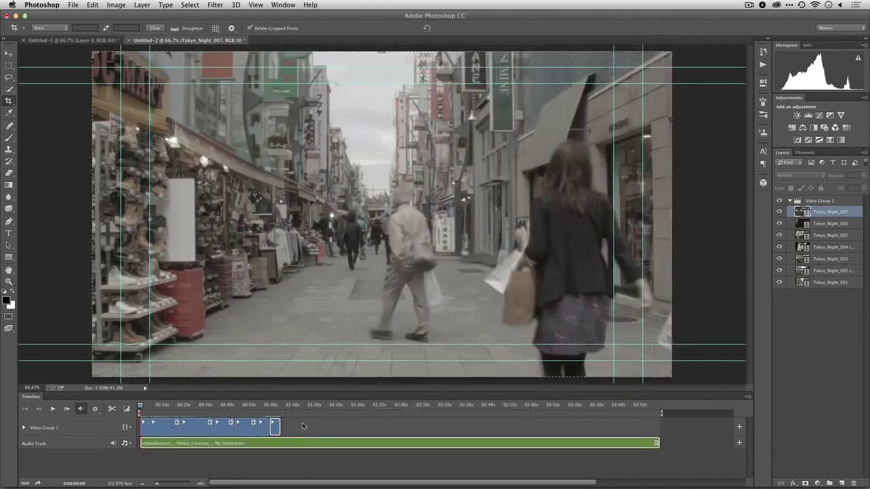
- Preview the sequence opening with the music, then zoom the timeline to one-second detail
{"action": "key", "text": "XF86AudioRaiseVolume"}
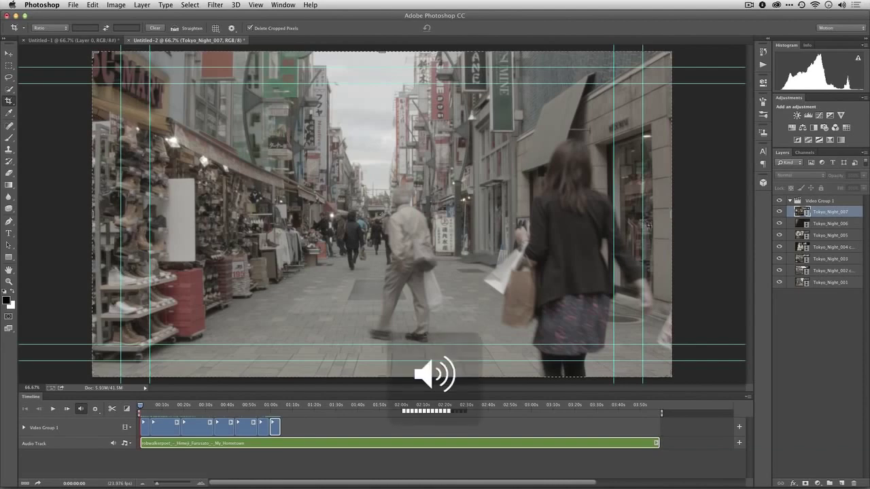
{"action": "key", "text": "space"}
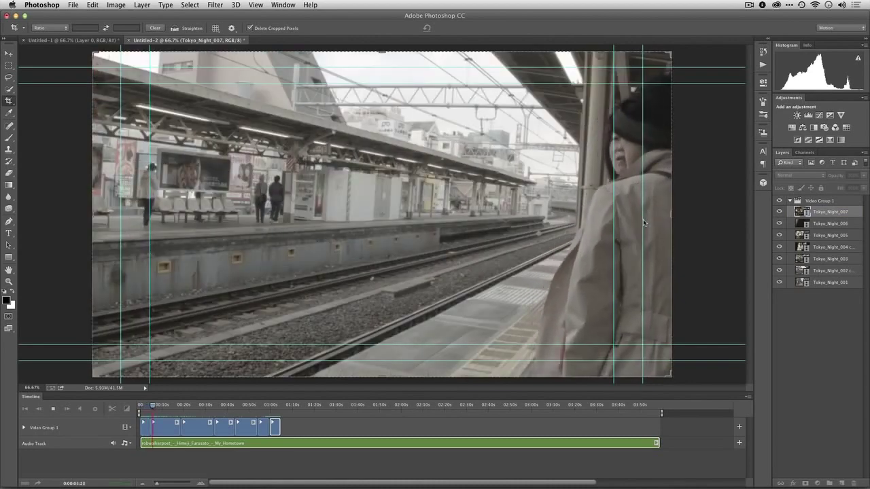
{"action": "key", "text": "space"}
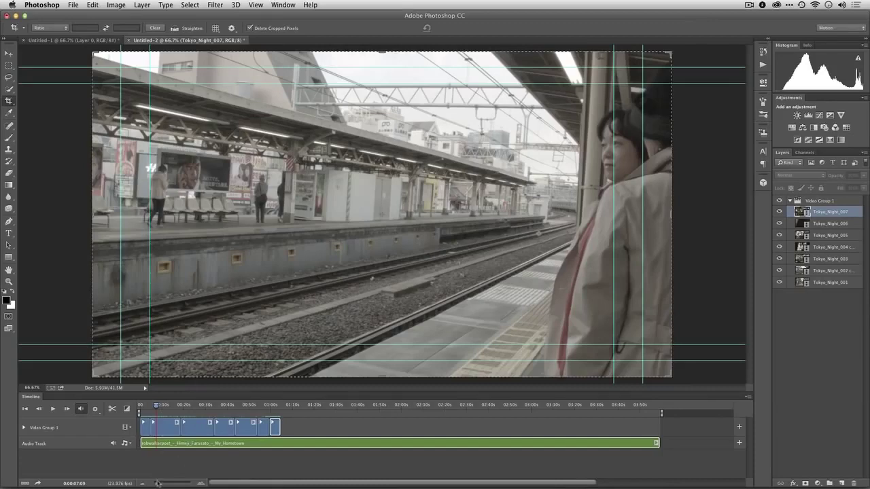
{"action": "left_click_drag", "start_coordinate": [157, 484], "coordinate": [164, 484]}
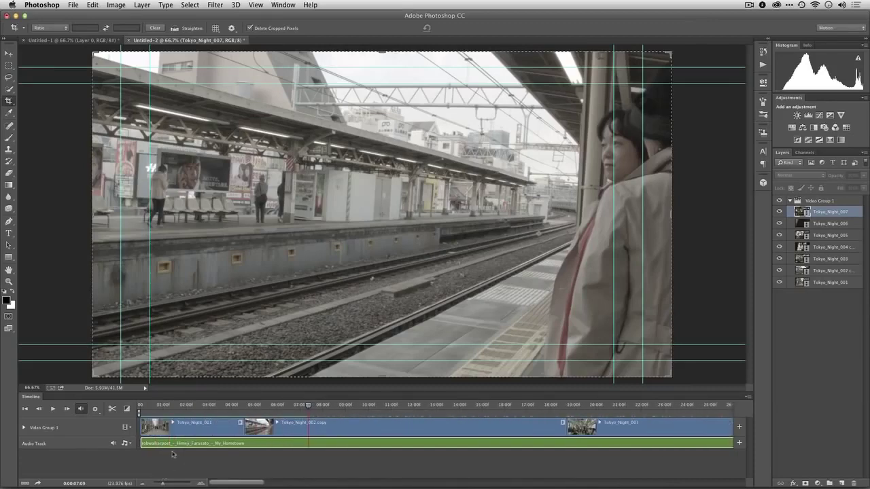
- Lower Tokyo_Night_001's clip audio to 37% volume with a 1.07 s fade-in
{"action": "left_click", "coordinate": [240, 423]}
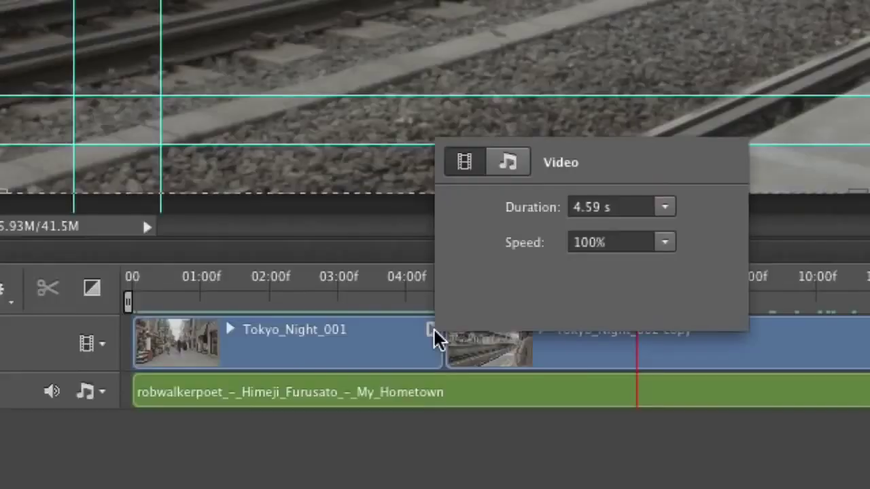
{"action": "left_click", "coordinate": [514, 167]}
{"action": "left_click_drag", "start_coordinate": [573, 209], "coordinate": [540, 211]}
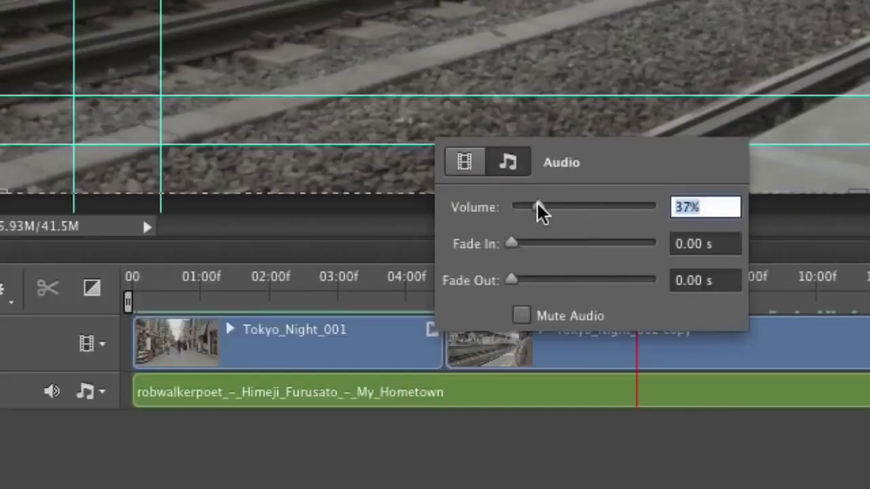
{"action": "left_click_drag", "start_coordinate": [524, 247], "coordinate": [546, 247]}
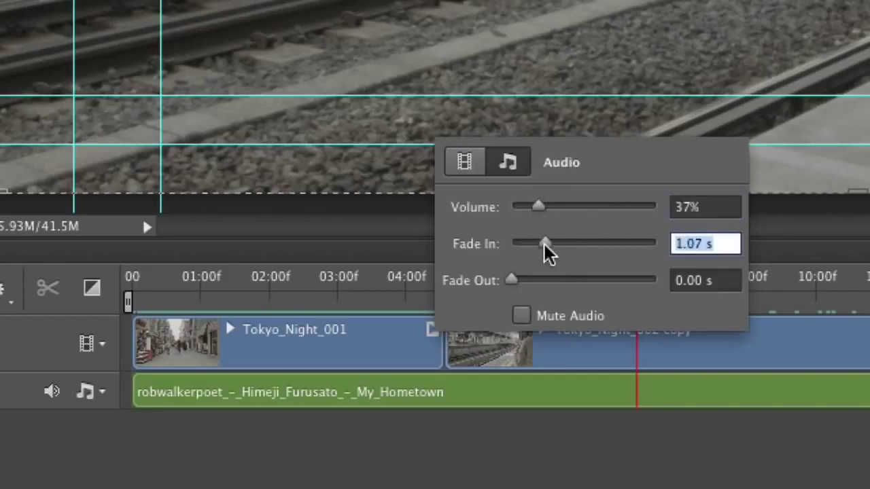
{"action": "left_click", "coordinate": [140, 296]}
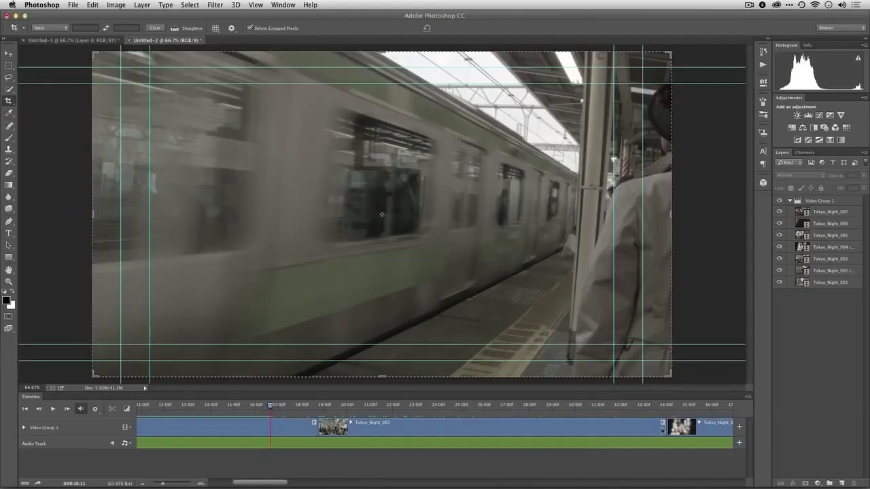
- Preview the timeline from a playhead position inside the Tokyo_Night_003 clip
{"action": "left_click", "coordinate": [663, 424]}
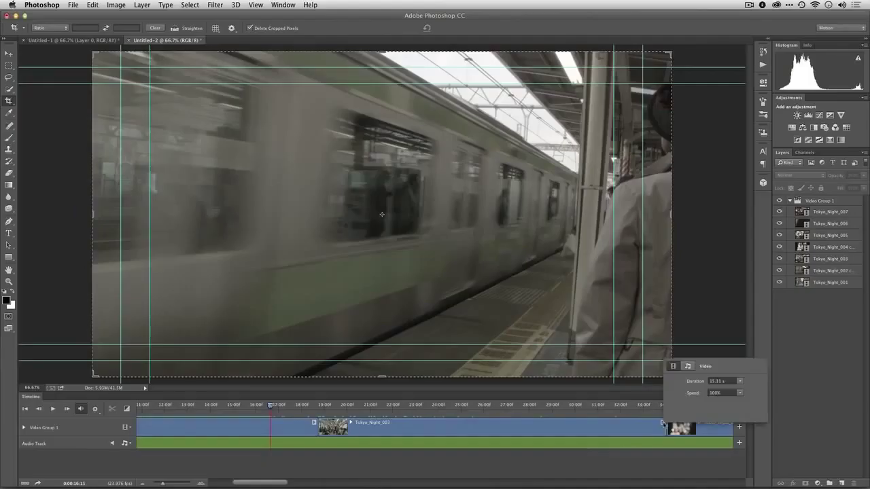
{"action": "left_click", "coordinate": [693, 369]}
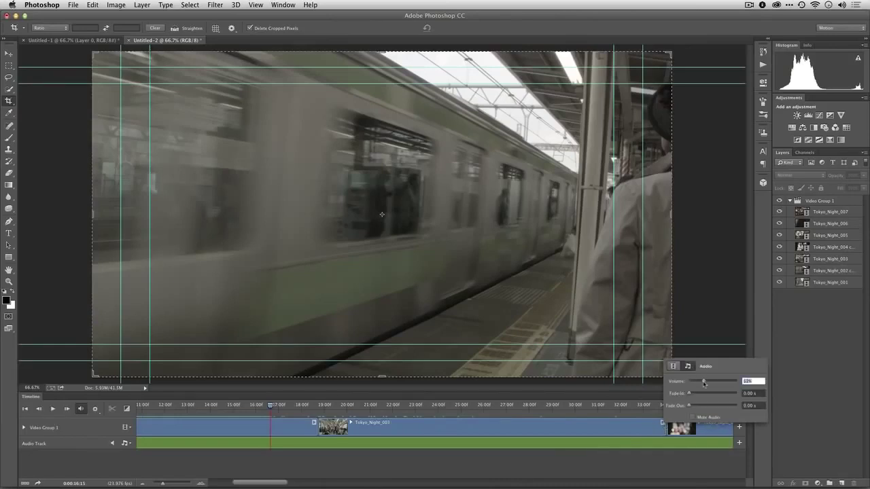
{"action": "left_click", "coordinate": [327, 407]}
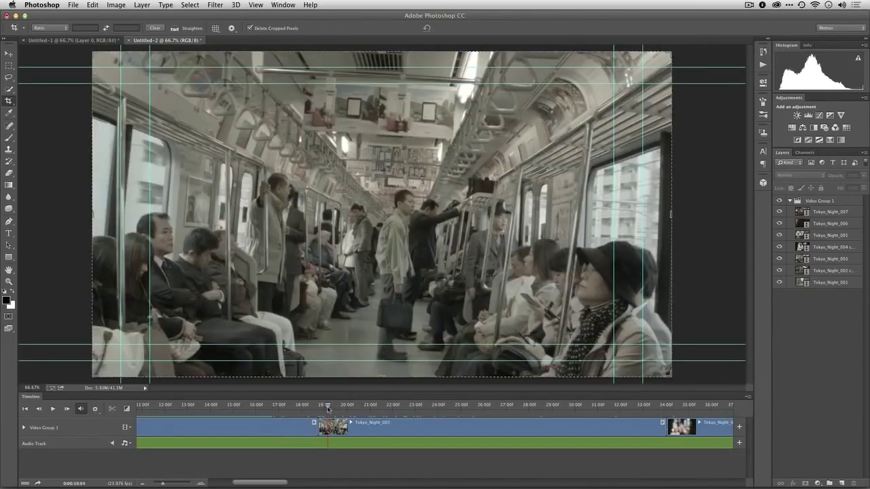
{"action": "key", "text": "space"}
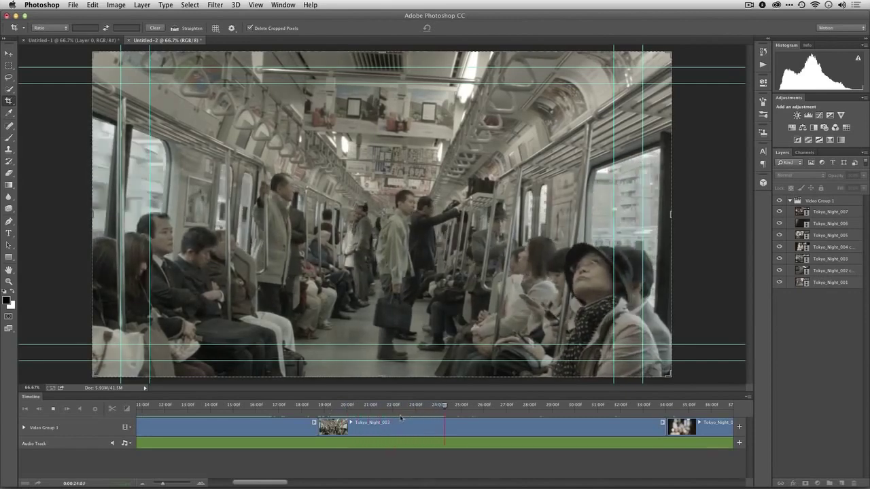
{"action": "key", "text": "space"}
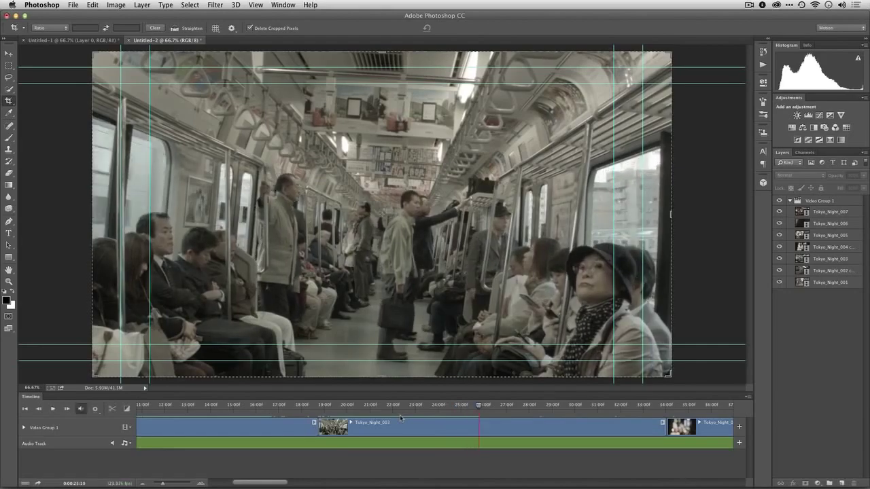
- Give Tokyo_Night_003's audio 45% volume, a 2.29 s fade-in and a 2.72 s fade-out
{"action": "left_click", "coordinate": [632, 422]}
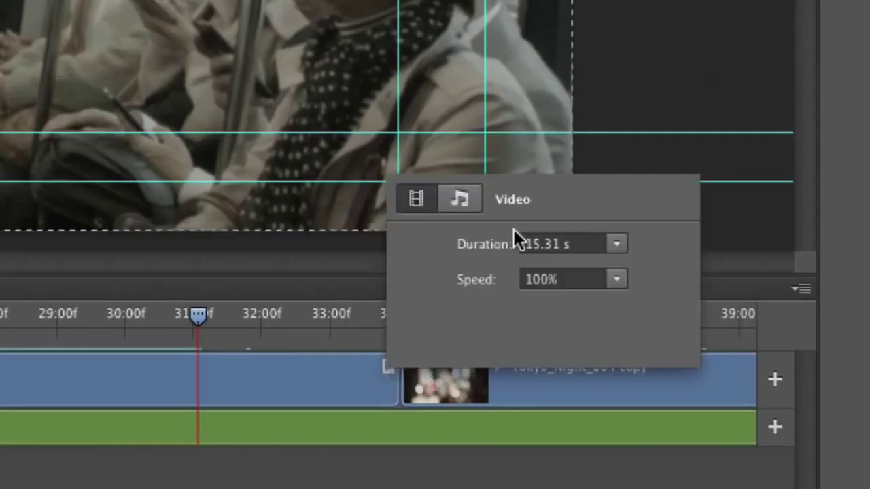
{"action": "left_click", "coordinate": [467, 198]}
{"action": "left_click_drag", "start_coordinate": [470, 280], "coordinate": [499, 280]}
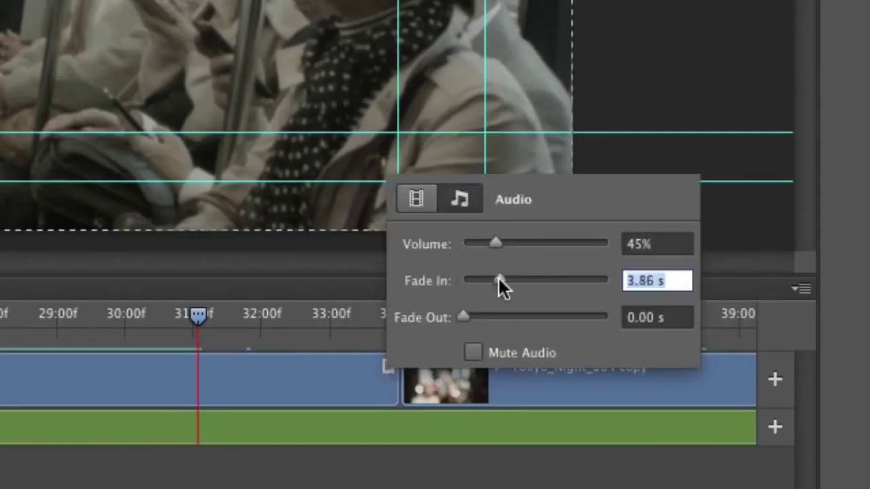
{"action": "left_click_drag", "start_coordinate": [466, 315], "coordinate": [489, 318]}
{"action": "left_click_drag", "start_coordinate": [500, 280], "coordinate": [484, 285]}
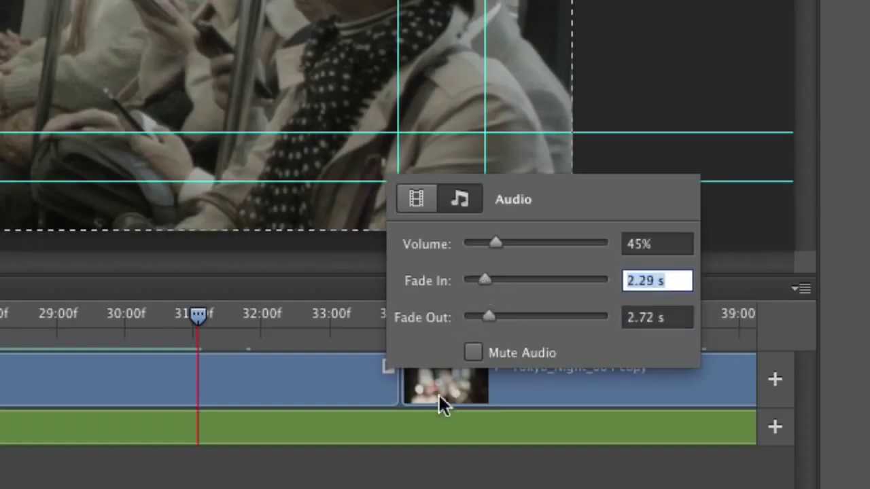
{"action": "scroll", "coordinate": [438, 395], "scroll_direction": "right", "scroll_amount": 5}
{"action": "scroll", "coordinate": [438, 382], "scroll_direction": "right", "scroll_amount": 5}
{"action": "scroll", "coordinate": [438, 382], "scroll_direction": "left", "scroll_amount": 5}
{"action": "left_click", "coordinate": [753, 367]}
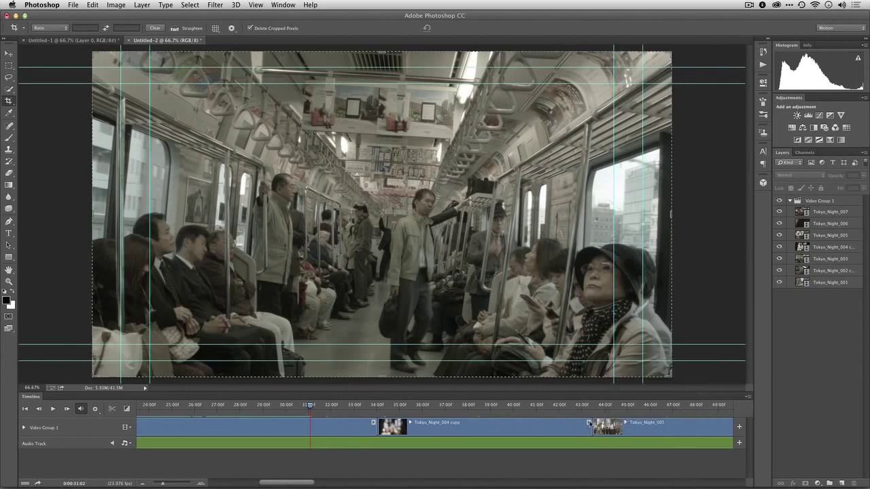
- Preview the timeline from the Tokyo_Night_004 copy clip and again from 44:02
{"action": "left_click", "coordinate": [588, 424]}
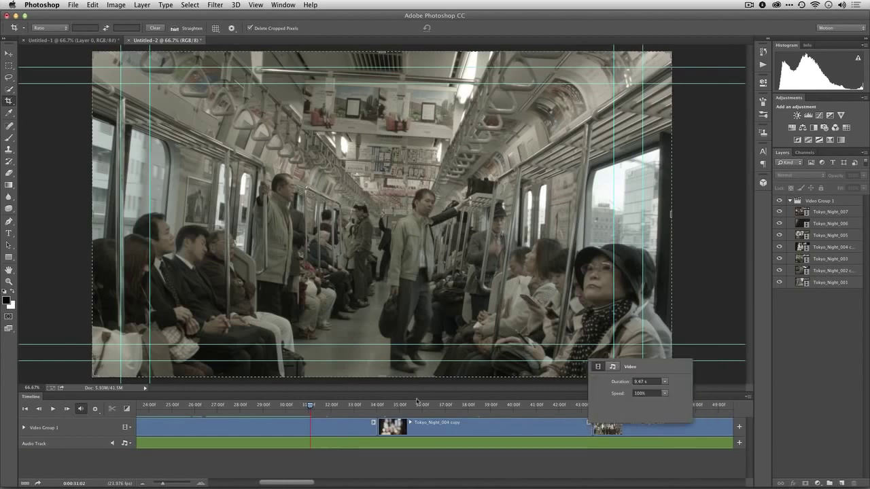
{"action": "left_click", "coordinate": [384, 406]}
{"action": "key", "text": "space"}
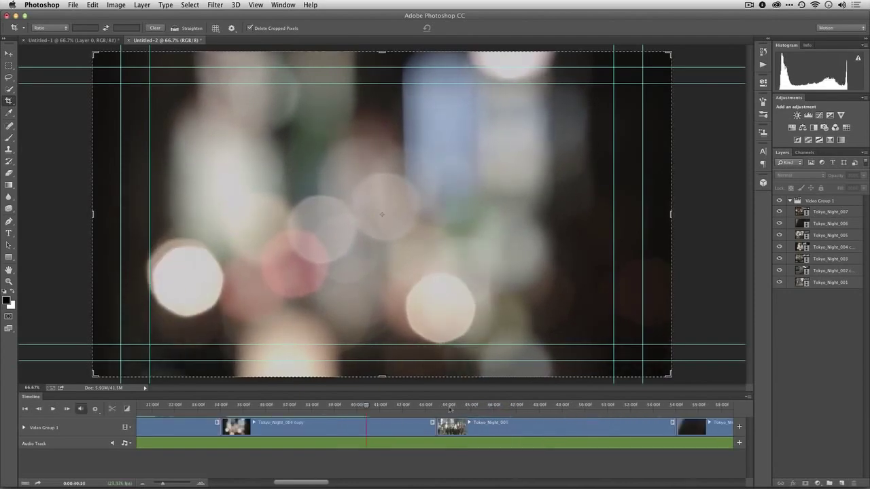
{"action": "left_click", "coordinate": [451, 407]}
{"action": "key", "text": "space"}
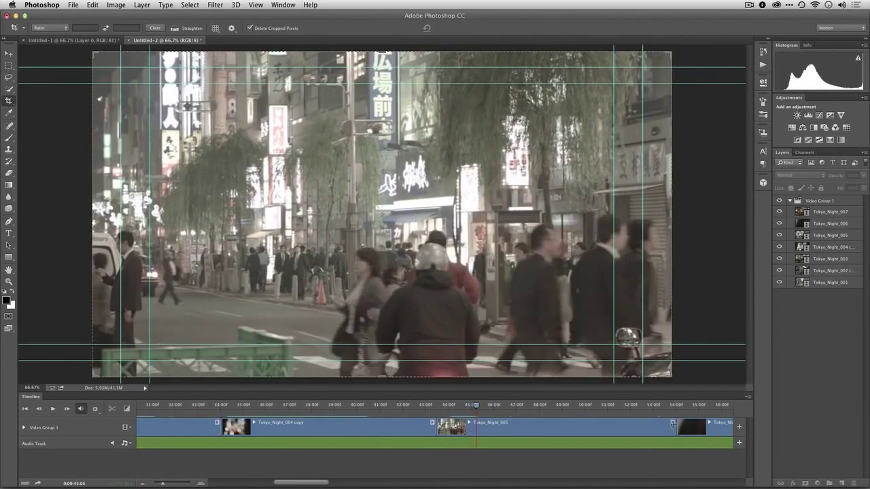
- Turn down the audio volume of a later clip and the Tokyo_Night_004 copy clip
{"action": "right_click", "coordinate": [688, 419]}
{"action": "left_click", "coordinate": [698, 366]}
{"action": "left_click_drag", "start_coordinate": [717, 383], "coordinate": [707, 384]}
{"action": "left_click", "coordinate": [430, 423]}
{"action": "right_click", "coordinate": [432, 424]}
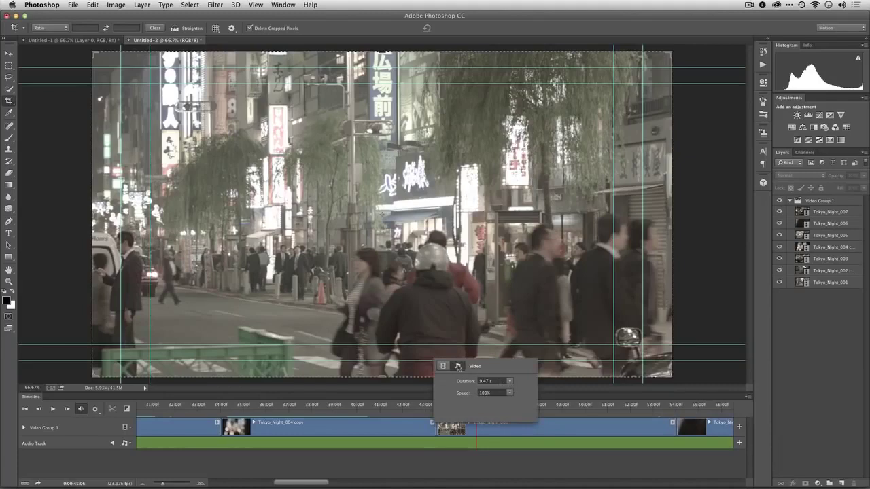
{"action": "left_click", "coordinate": [457, 366]}
{"action": "left_click_drag", "start_coordinate": [465, 385], "coordinate": [469, 384]}
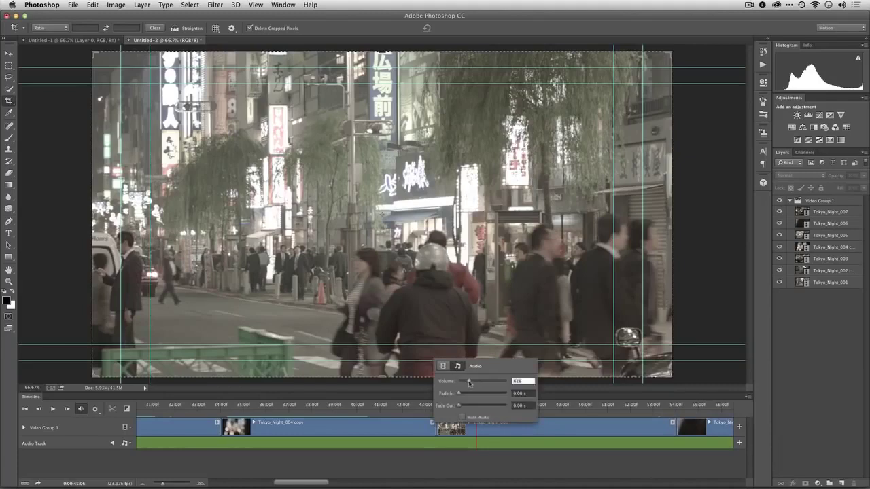
{"action": "scroll", "coordinate": [561, 436], "scroll_direction": "right", "scroll_amount": 5}
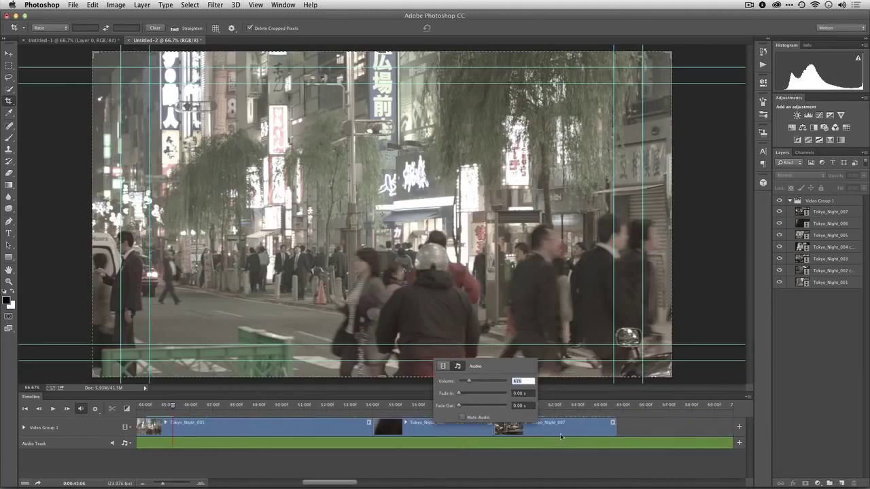
{"action": "left_click", "coordinate": [490, 425]}
- Adjust Tokyo_Night_006 and Tokyo_Night_007 audio volume, then scroll the timeline back to the start
{"action": "left_click", "coordinate": [490, 424]}
{"action": "left_click", "coordinate": [518, 368]}
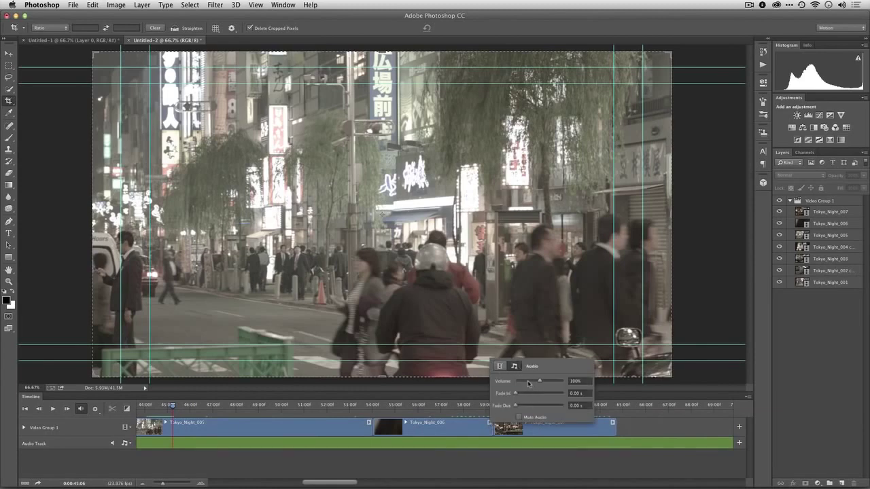
{"action": "left_click", "coordinate": [613, 425]}
{"action": "left_click", "coordinate": [637, 367]}
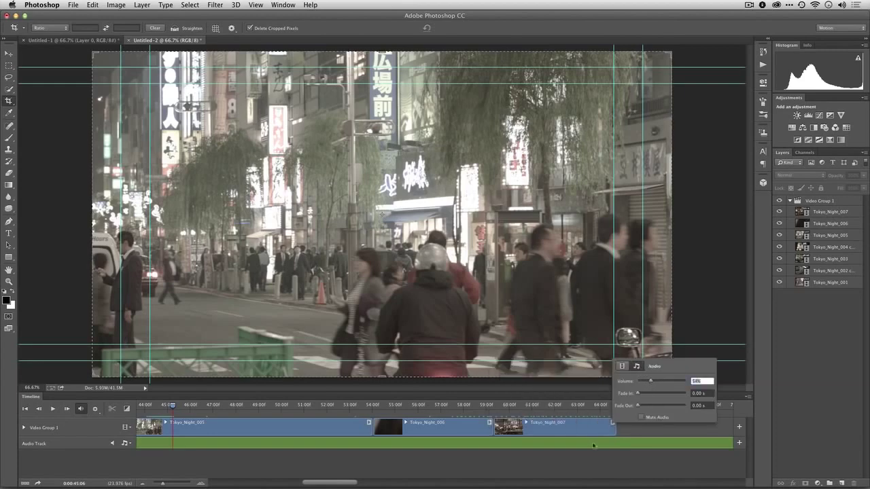
{"action": "left_click", "coordinate": [570, 461]}
{"action": "left_click_drag", "start_coordinate": [339, 486], "coordinate": [246, 485]}
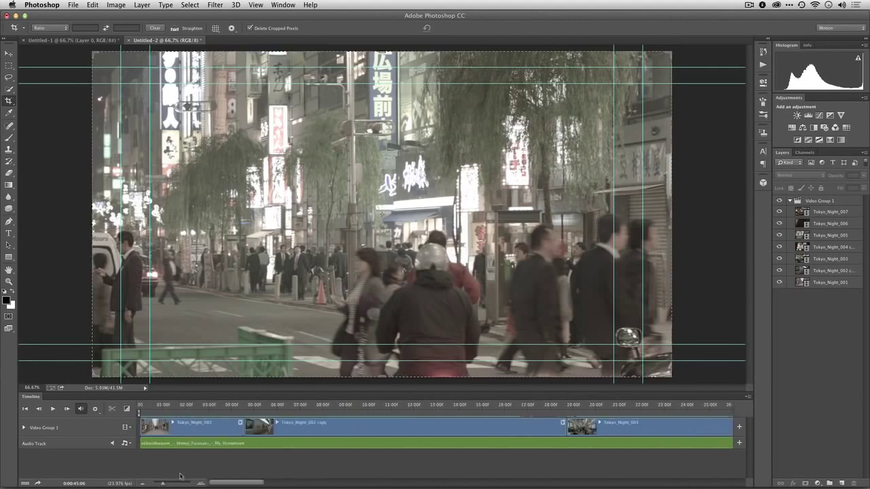
- Expand Video Group 1, heighten the timeline to show the Audio Track, and play from 0
{"action": "left_click", "coordinate": [24, 428]}
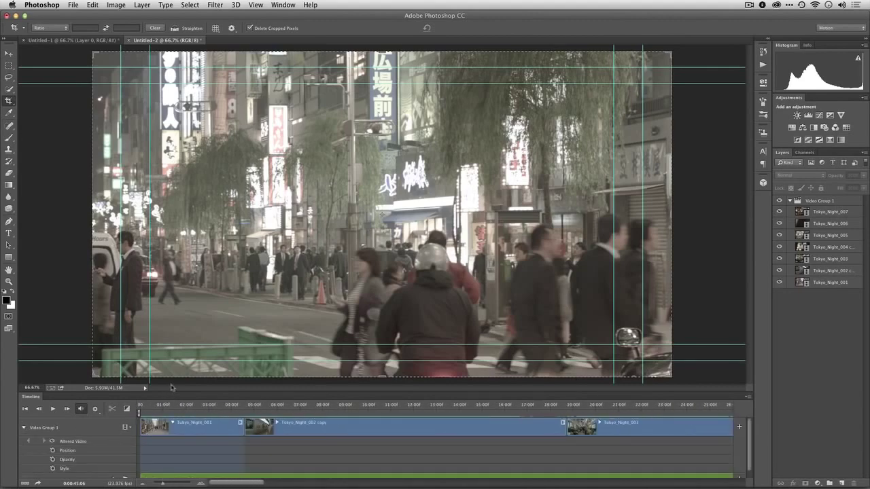
{"action": "left_click_drag", "start_coordinate": [170, 391], "coordinate": [173, 344]}
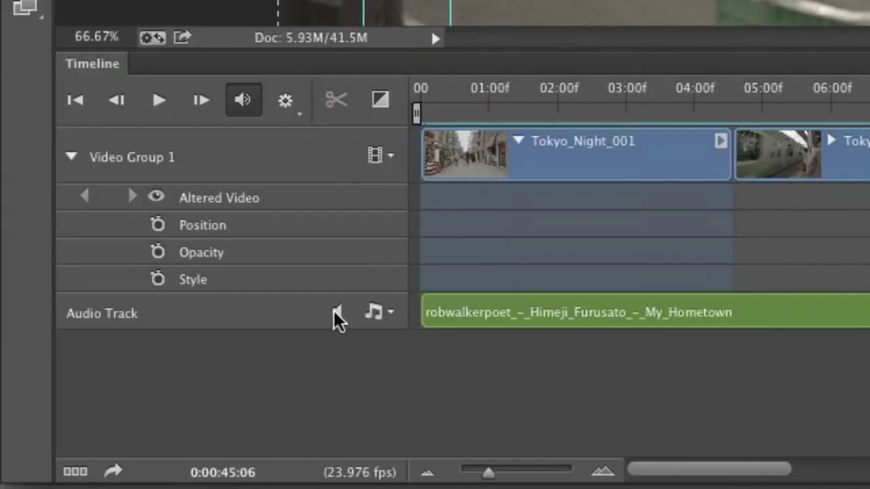
{"action": "left_click_drag", "start_coordinate": [447, 103], "coordinate": [385, 96]}
{"action": "key", "text": "space"}
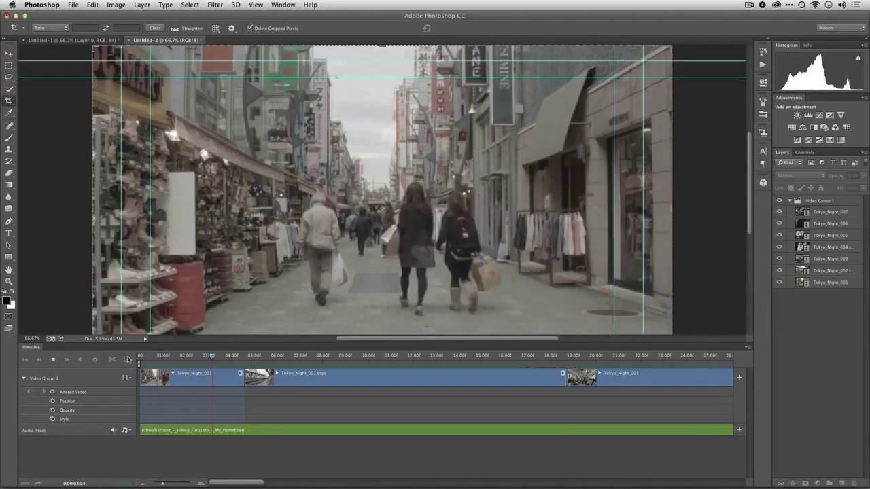
{"action": "key", "text": "space"}
{"action": "left_click_drag", "start_coordinate": [219, 362], "coordinate": [217, 363]}
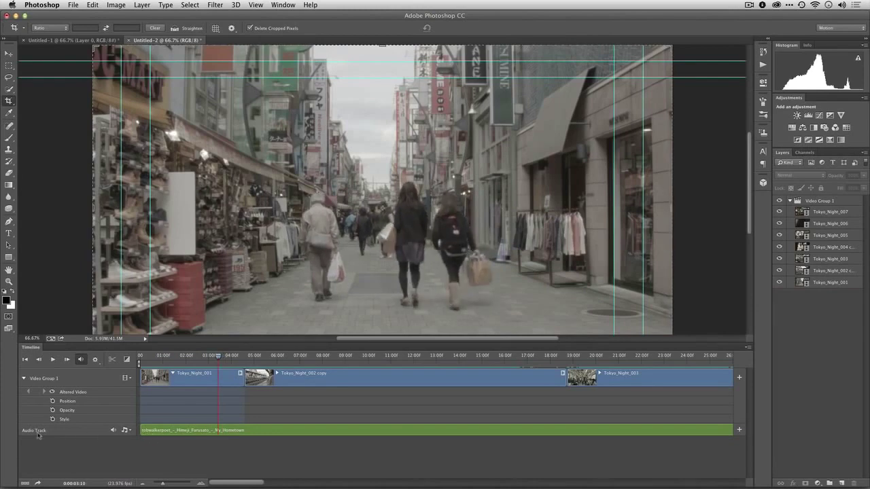
{"action": "left_click", "coordinate": [131, 434]}
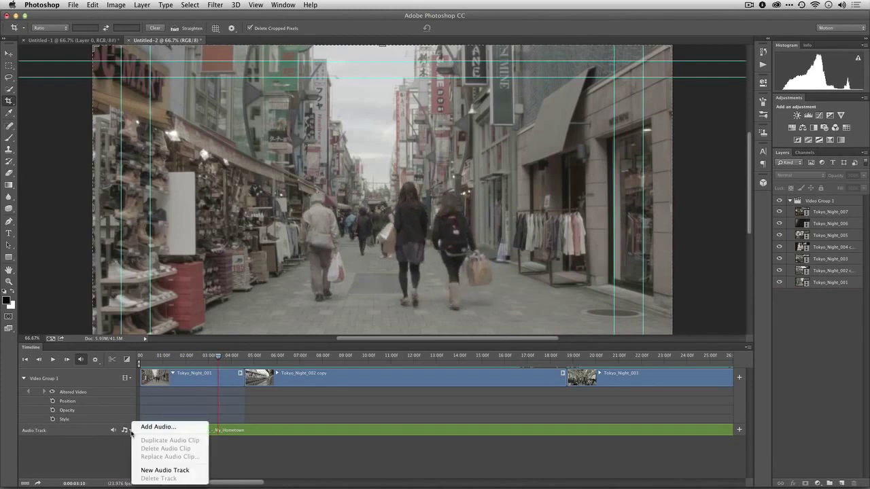
{"action": "left_click", "coordinate": [118, 460]}
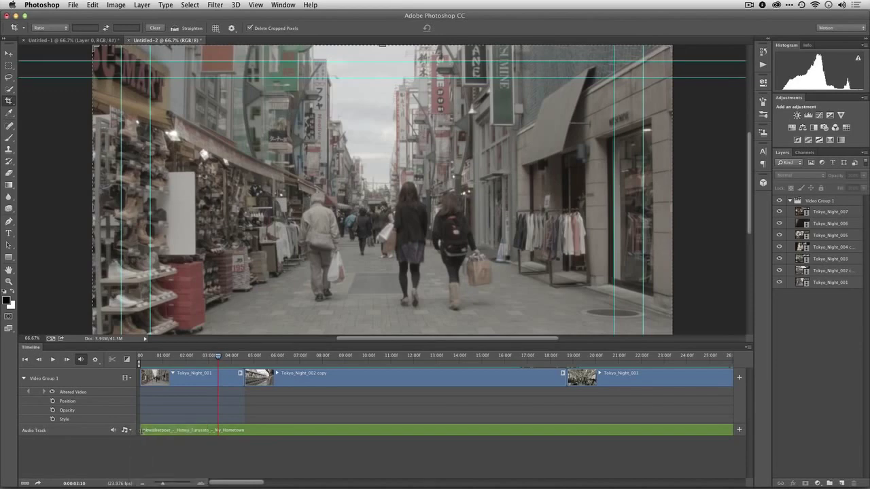
{"action": "left_click_drag", "start_coordinate": [142, 430], "coordinate": [232, 433]}
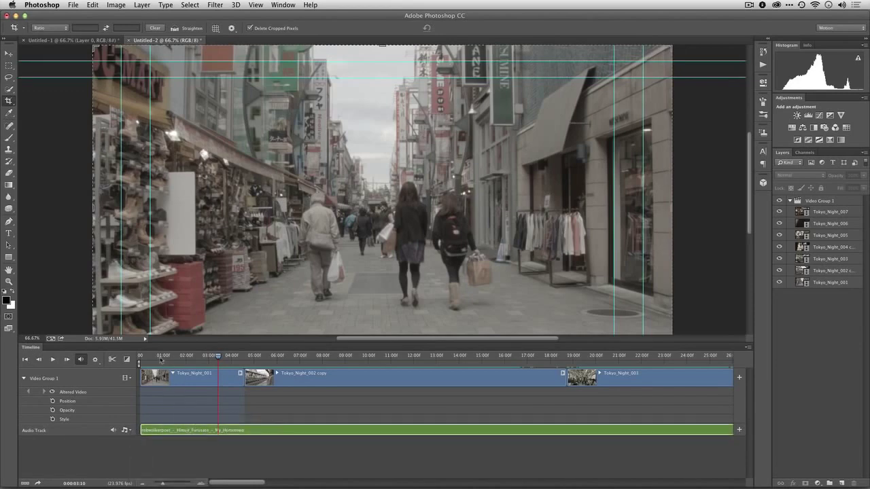
{"action": "left_click", "coordinate": [140, 360]}
{"action": "key", "text": "space"}
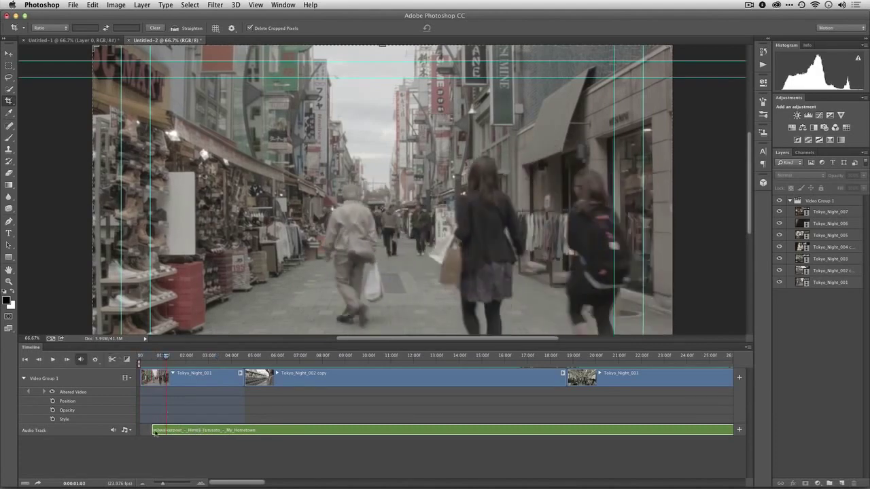
{"action": "left_click_drag", "start_coordinate": [151, 430], "coordinate": [141, 430]}
{"action": "left_click", "coordinate": [153, 356]}
{"action": "key", "text": "space"}
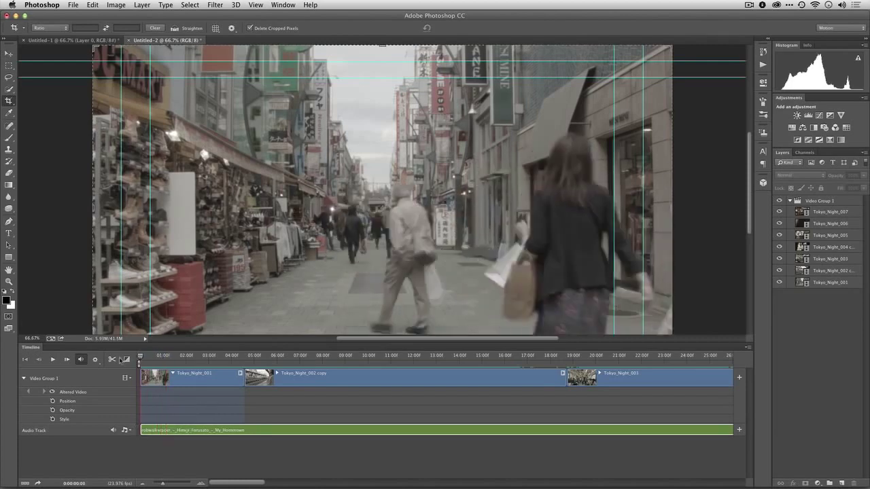
{"action": "key", "text": "space"}
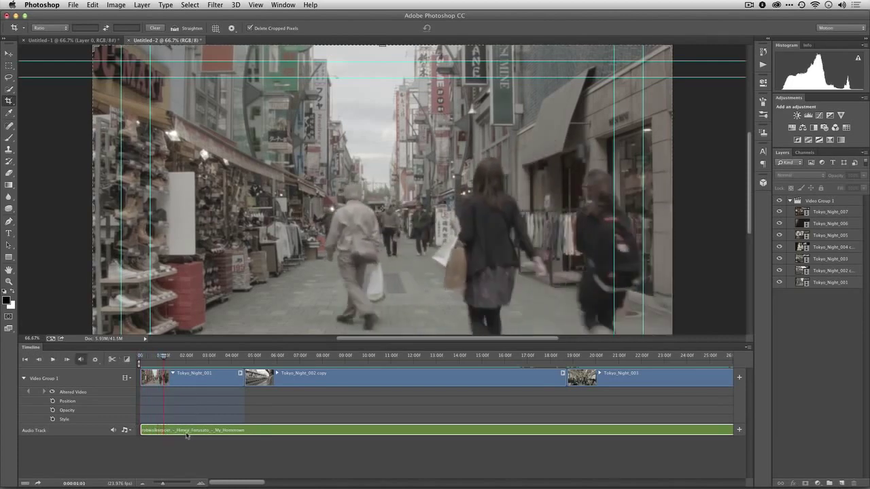
{"action": "left_click_drag", "start_coordinate": [165, 430], "coordinate": [141, 430]}
{"action": "left_click", "coordinate": [140, 355]}
{"action": "key", "text": "space"}
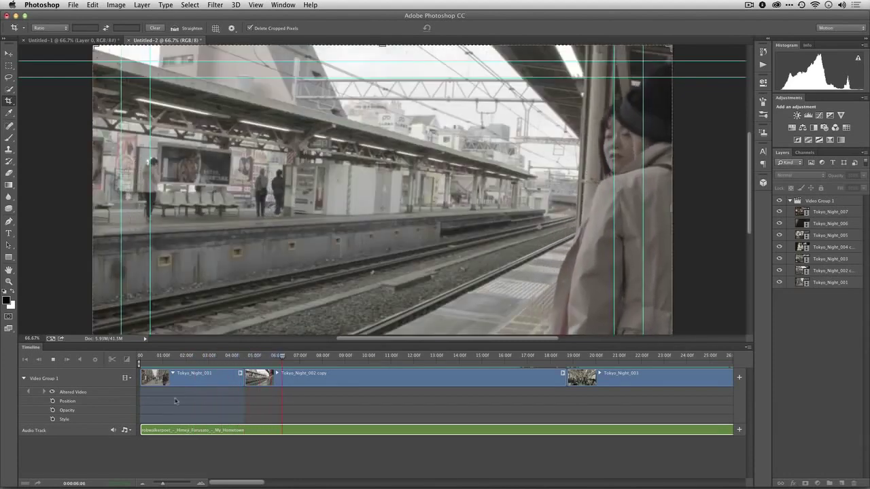
{"action": "key", "text": "space"}
{"action": "key", "text": "Home"}
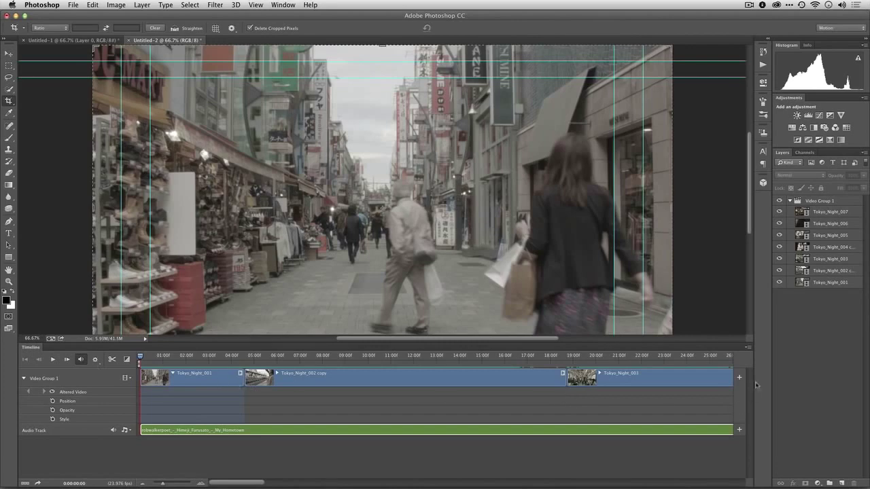
- Enable timeline shortcut keys from the Timeline panel menu
{"action": "left_click", "coordinate": [748, 347]}
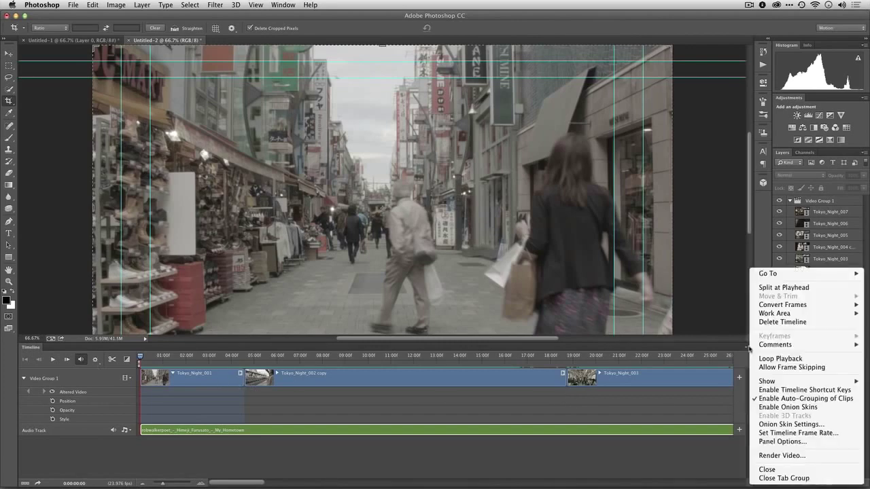
{"action": "mouse_move", "coordinate": [764, 350]}
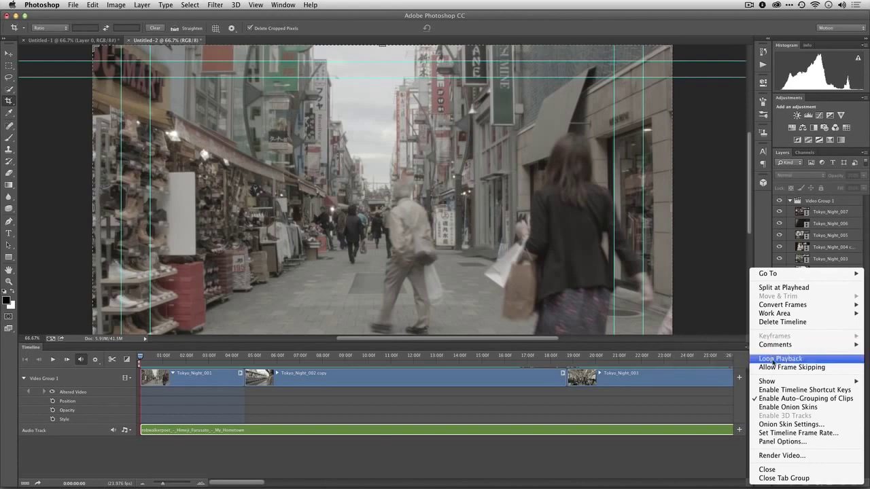
{"action": "left_click", "coordinate": [785, 391]}
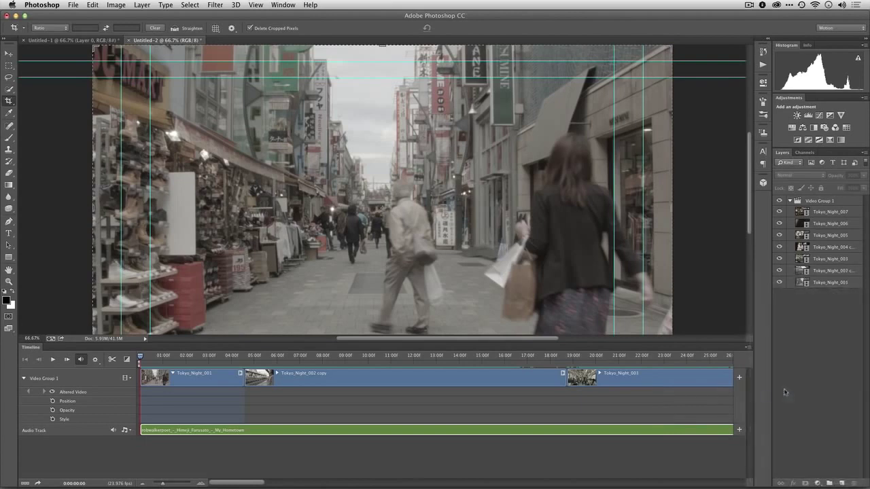
{"action": "left_click", "coordinate": [749, 357]}
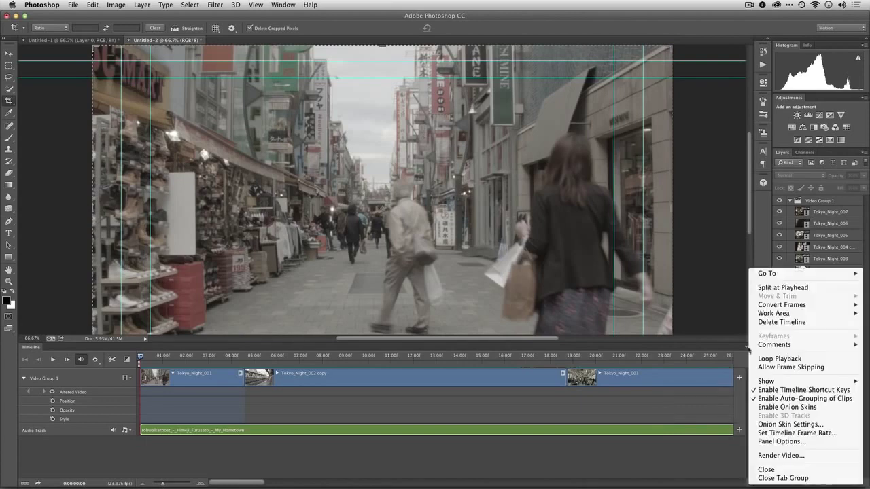
- Show the Comments Track at the top of the timeline
{"action": "mouse_move", "coordinate": [758, 347]}
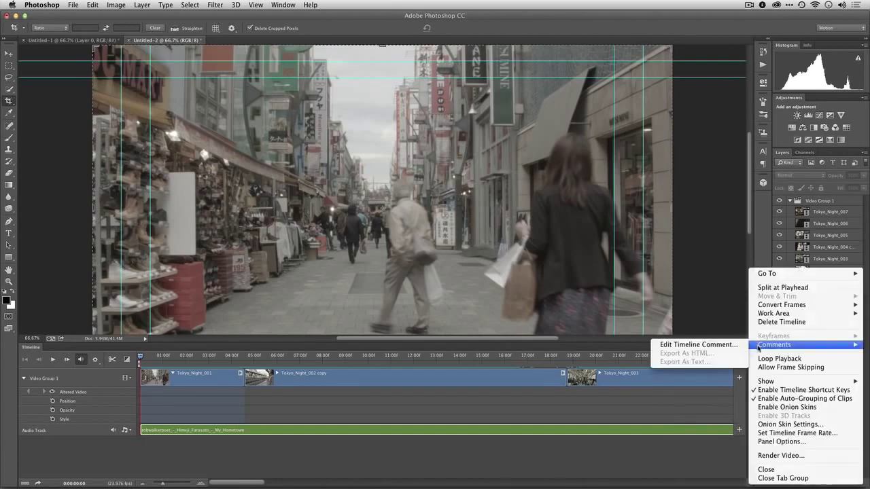
{"action": "mouse_move", "coordinate": [765, 383]}
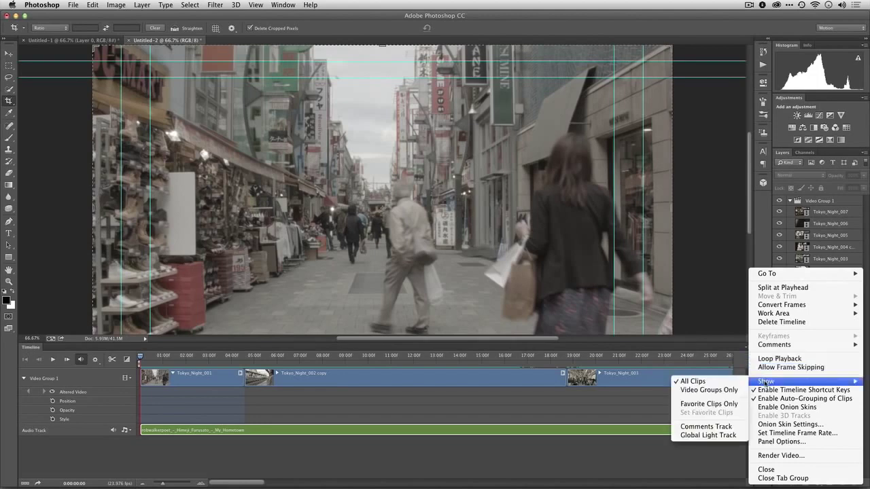
{"action": "left_click", "coordinate": [731, 429]}
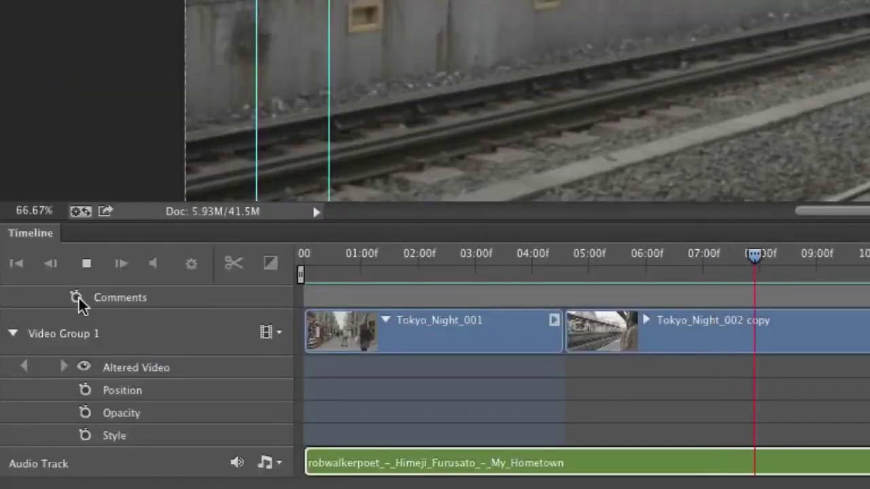
- Stop playback and add a timeline comment at about 07:10
{"action": "key", "text": "space"}
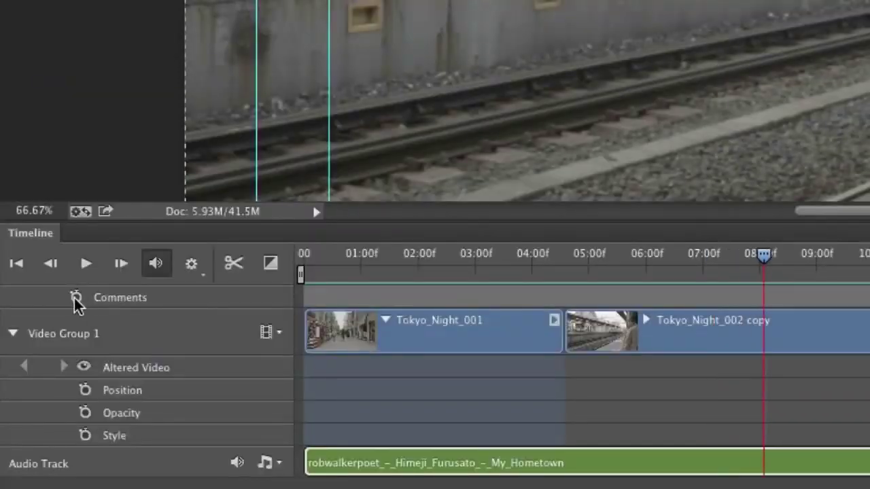
{"action": "left_click_drag", "start_coordinate": [763, 264], "coordinate": [726, 264]}
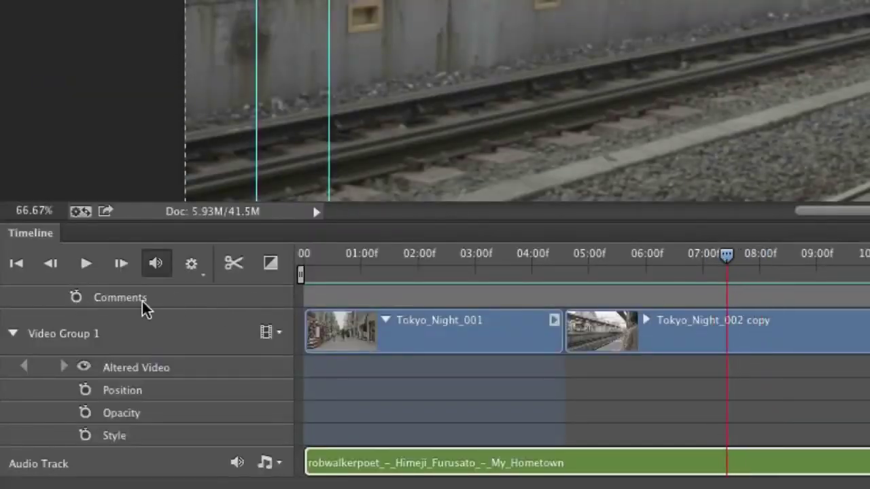
{"action": "left_click", "coordinate": [74, 298]}
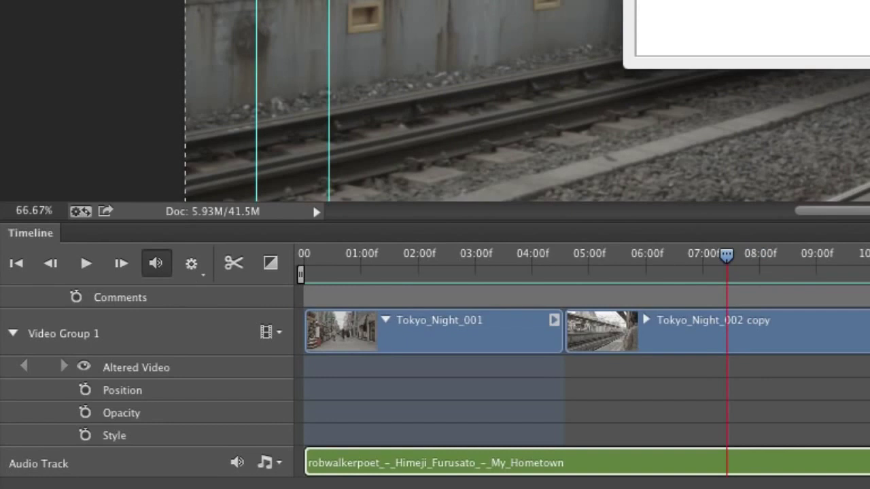
{"action": "key", "text": "Return"}
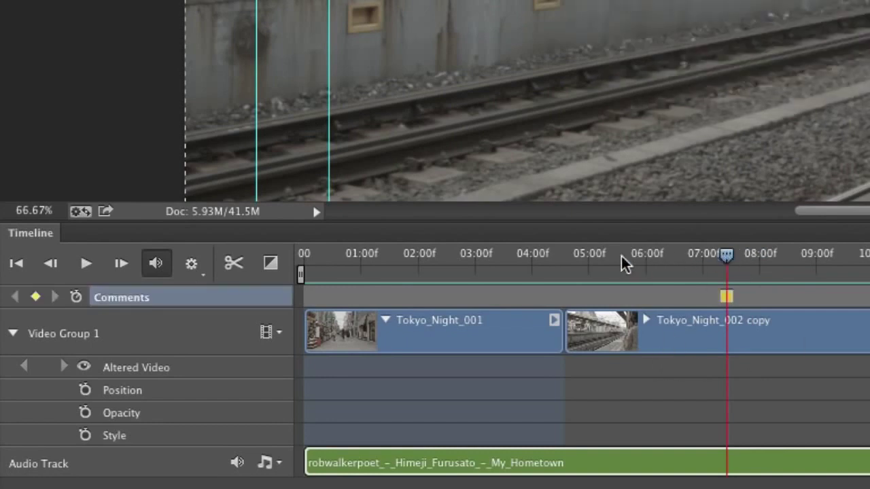
- Move the comment marker to 06:22 and extend Tokyo_Night_001 to end at it
{"action": "left_click_drag", "start_coordinate": [722, 263], "coordinate": [472, 262]}
{"action": "key", "text": "space"}
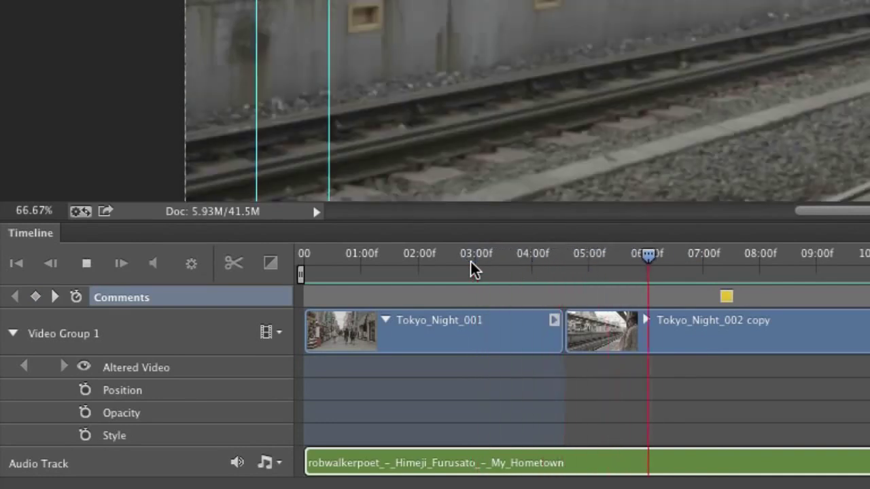
{"action": "key", "text": "space"}
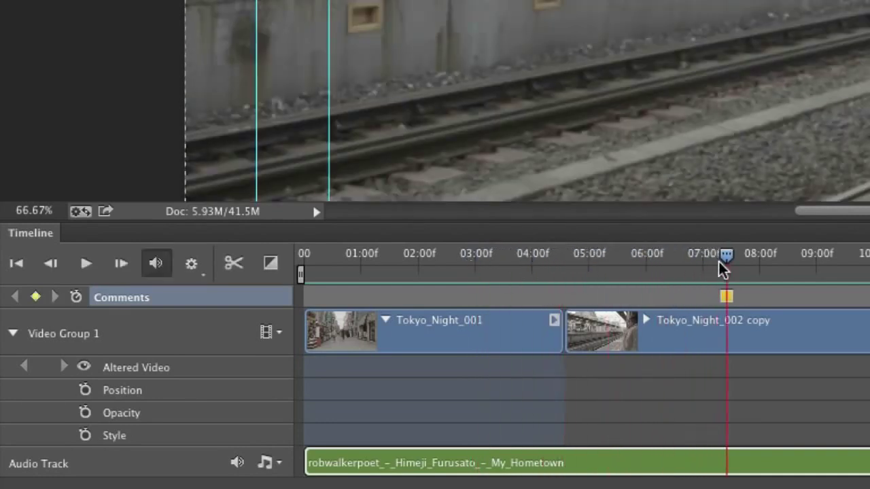
{"action": "left_click_drag", "start_coordinate": [719, 263], "coordinate": [682, 263]}
{"action": "left_click_drag", "start_coordinate": [723, 303], "coordinate": [682, 301]}
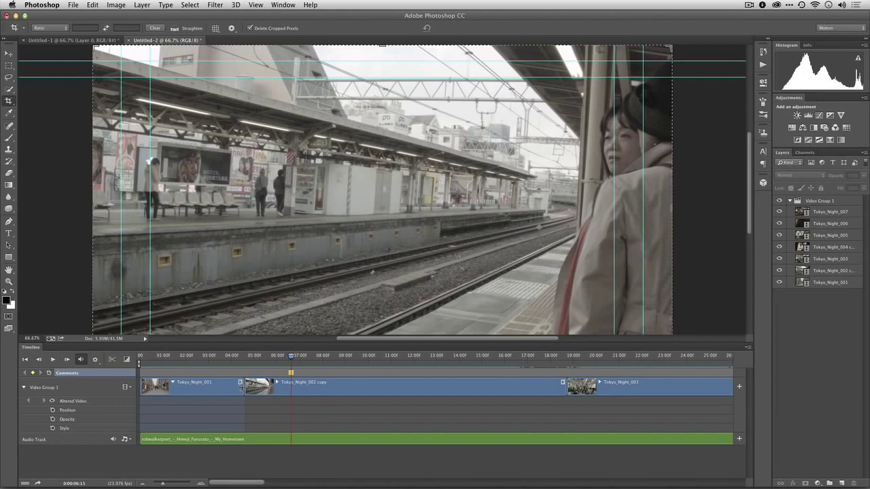
{"action": "left_click_drag", "start_coordinate": [243, 386], "coordinate": [143, 393]}
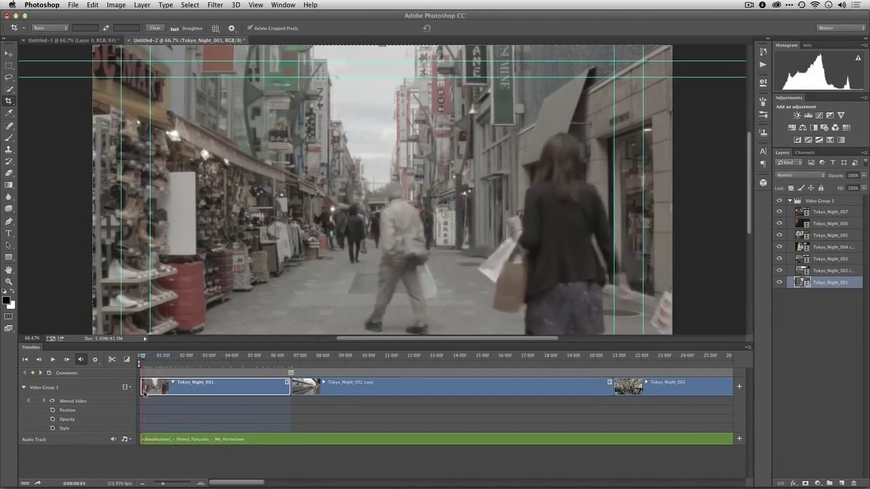
- Jump to the next comment marker near 18 seconds and trim Tokyo_Night_002 copy to end there
{"action": "key", "text": "space"}
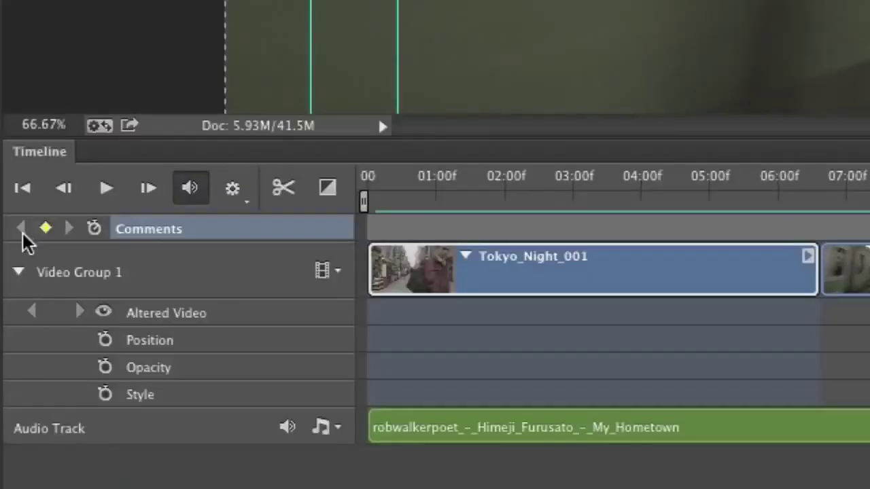
{"action": "left_click", "coordinate": [820, 183]}
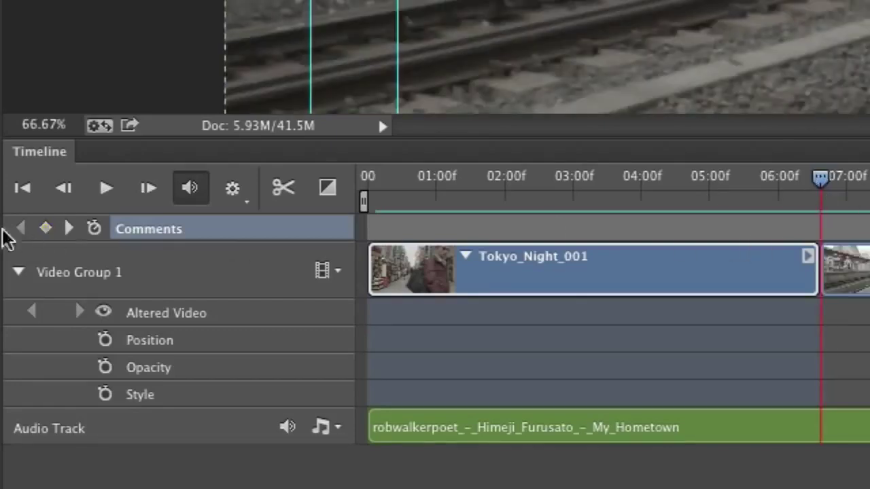
{"action": "left_click", "coordinate": [45, 228]}
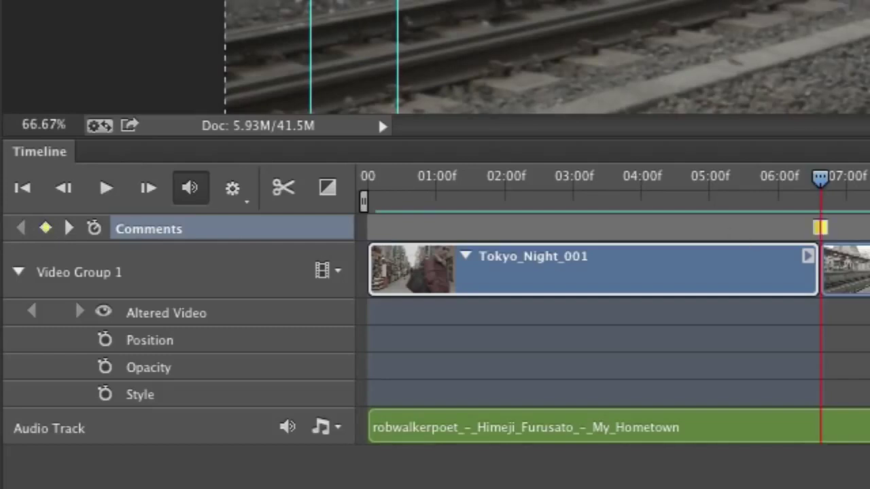
{"action": "left_click", "coordinate": [68, 229]}
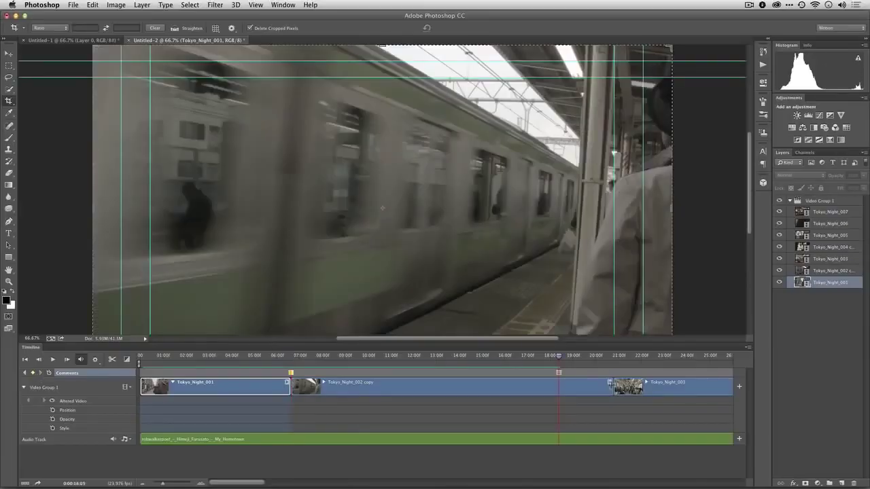
{"action": "left_click_drag", "start_coordinate": [609, 383], "coordinate": [558, 383]}
- Add a comment at 28:02 and drag Tokyo_Night_003's end edge back to it
{"action": "left_click", "coordinate": [515, 357]}
{"action": "key", "text": "space"}
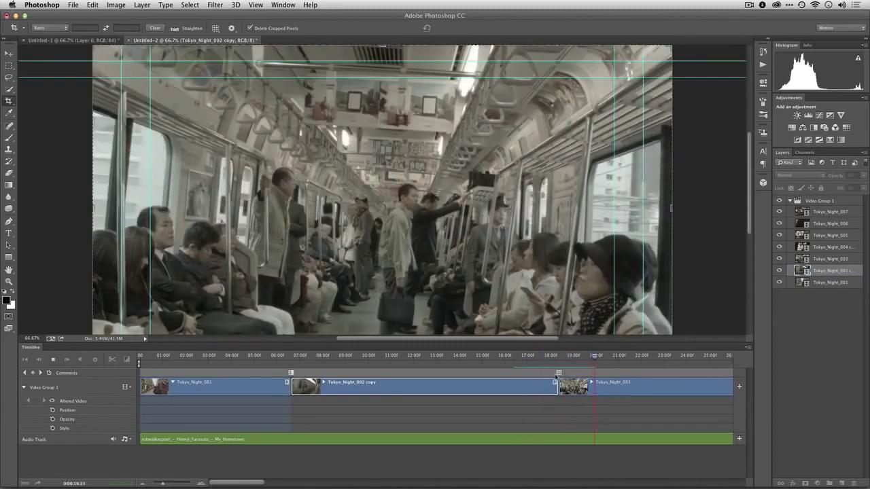
{"action": "scroll", "coordinate": [555, 373], "scroll_direction": "right", "scroll_amount": 5}
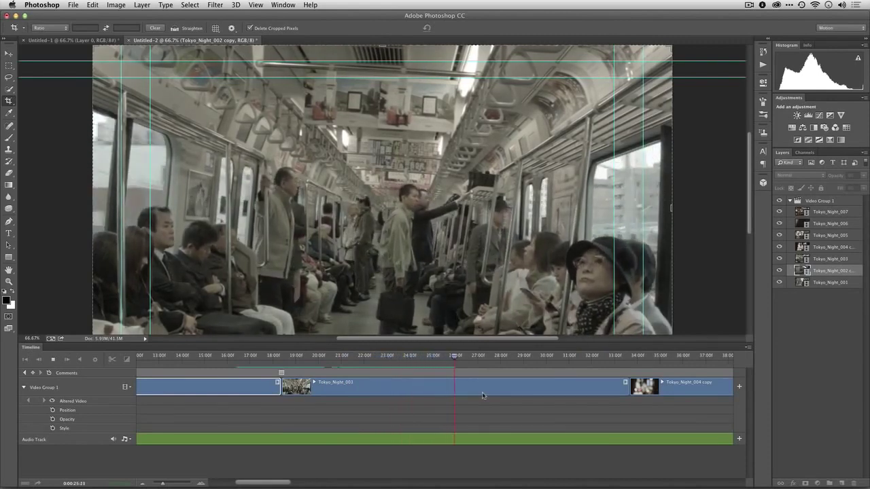
{"action": "left_click", "coordinate": [33, 373]}
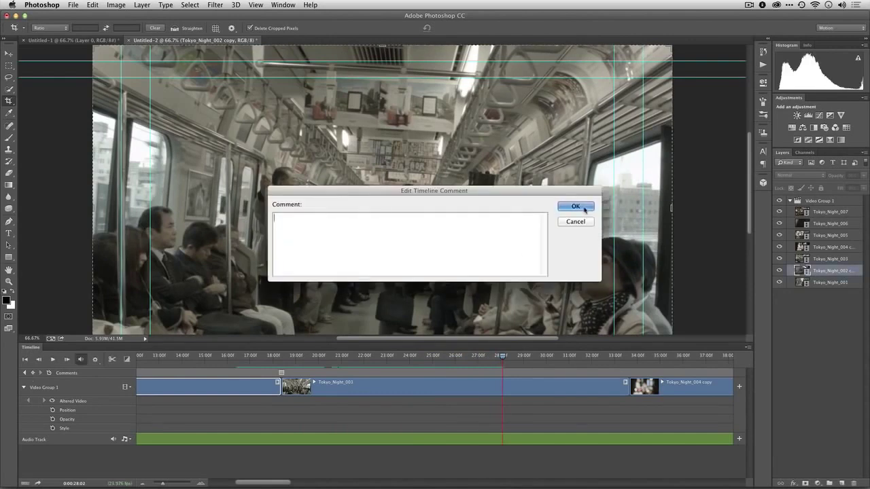
{"action": "left_click", "coordinate": [575, 207]}
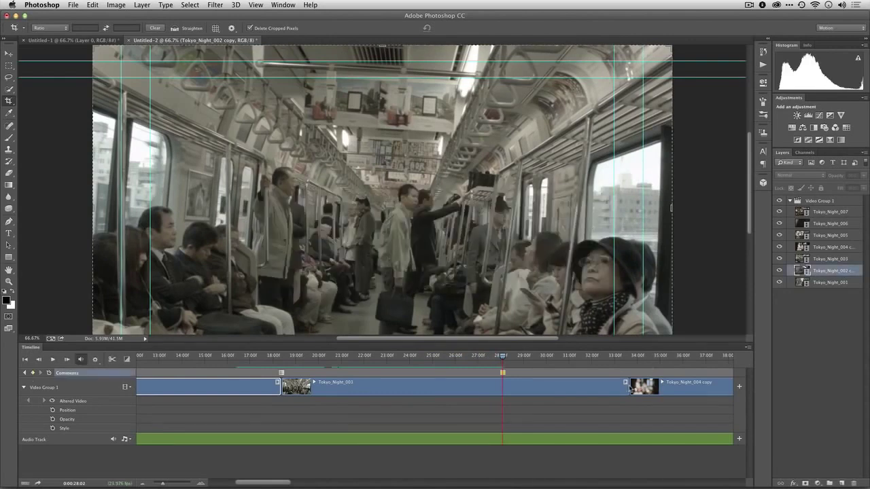
{"action": "left_click_drag", "start_coordinate": [623, 385], "coordinate": [502, 385]}
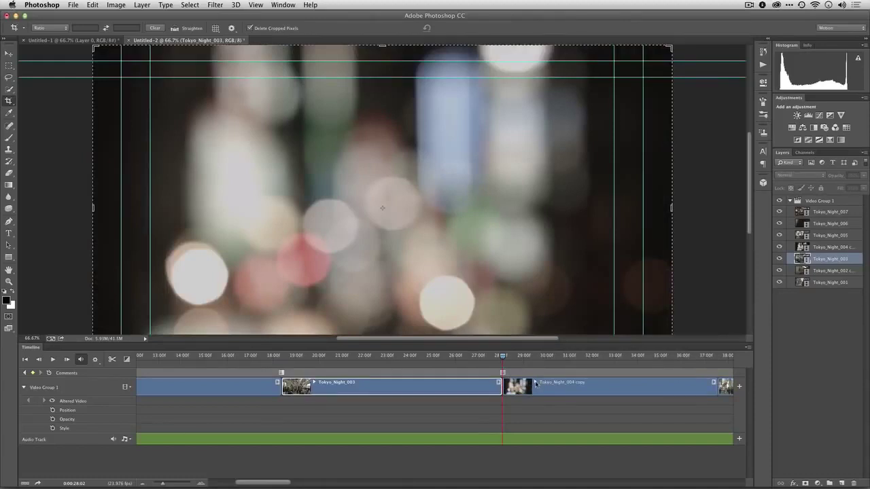
- Preview from 28:02 and shorten the Tokyo_Night_004 copy clip
{"action": "key", "text": "XF86AudioRaiseVolume"}
{"action": "key", "text": "space"}
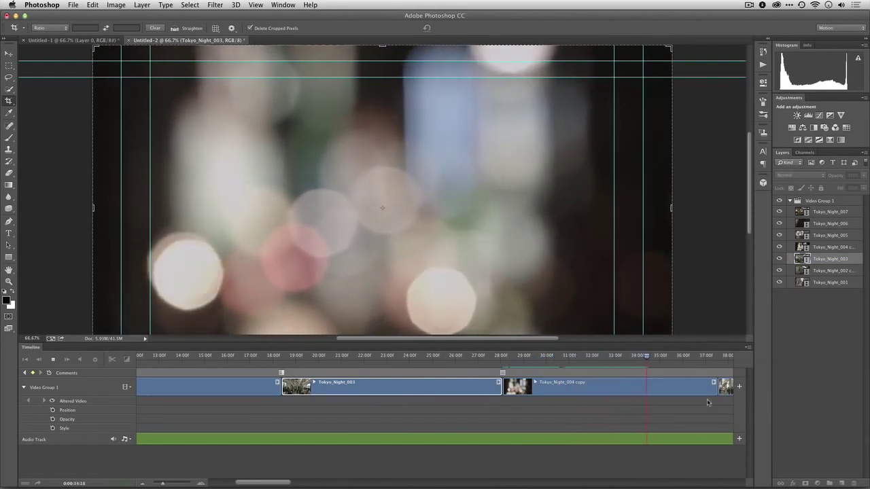
{"action": "key", "text": "space"}
{"action": "left_click_drag", "start_coordinate": [705, 389], "coordinate": [646, 387]}
{"action": "key", "text": "space"}
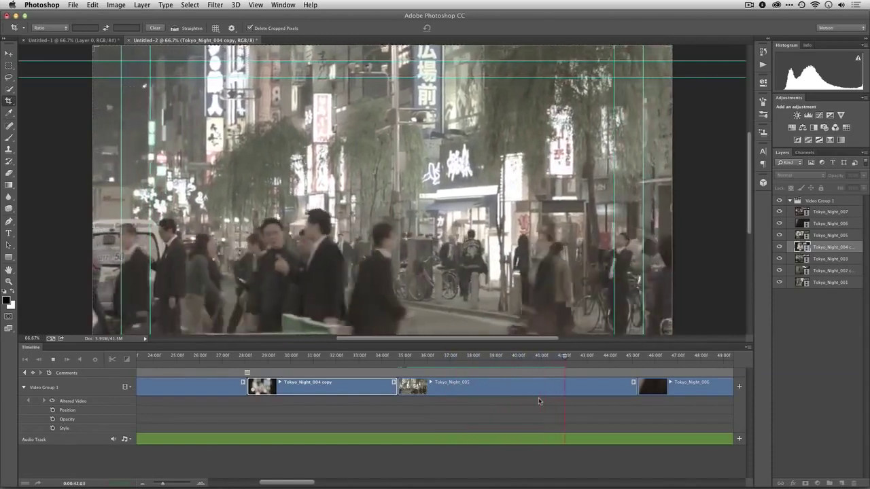
{"action": "key", "text": "space"}
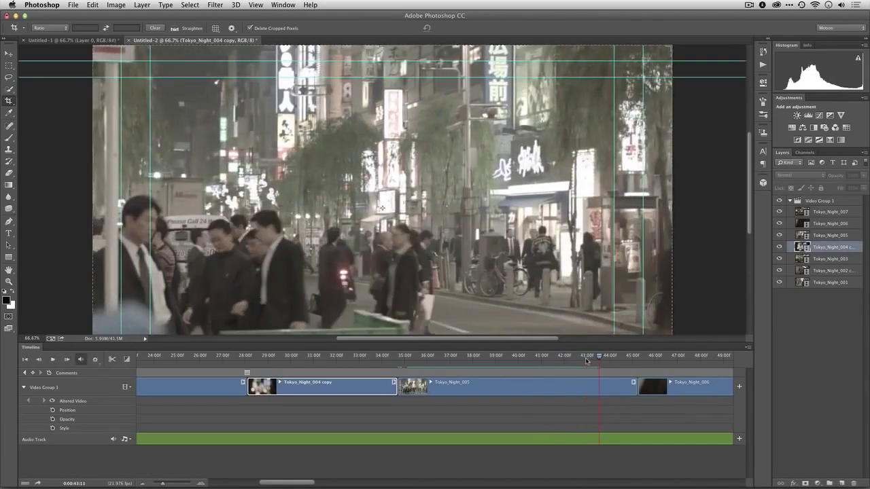
- Trim Tokyo_Night_005, then Tokyo_Night_007 to end at 52:15 with 05:01 duration
{"action": "left_click", "coordinate": [570, 359]}
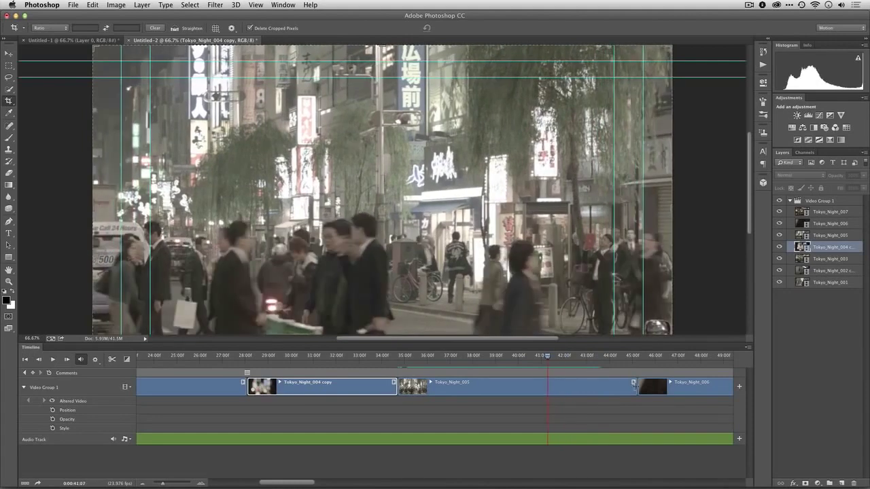
{"action": "left_click_drag", "start_coordinate": [633, 385], "coordinate": [552, 388]}
{"action": "key", "text": "space"}
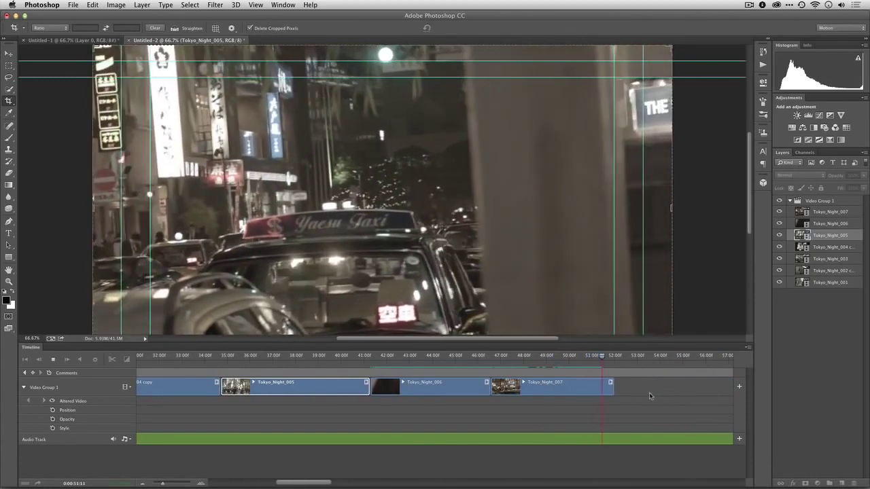
{"action": "left_click_drag", "start_coordinate": [611, 383], "coordinate": [602, 385]}
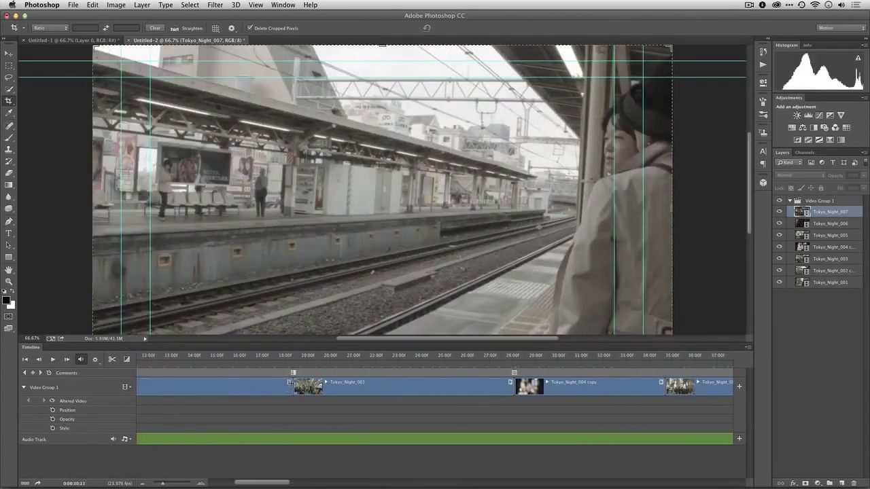
{"action": "right_click", "coordinate": [289, 383]}
{"action": "left_click", "coordinate": [314, 326]}
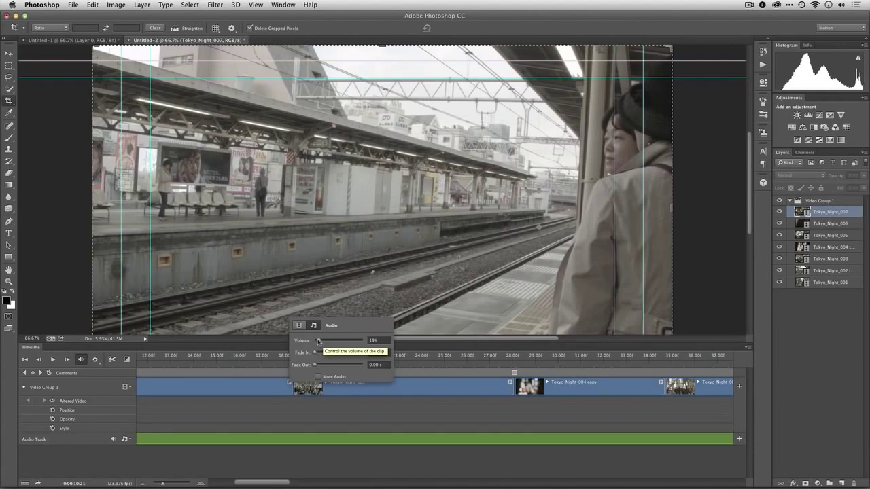
{"action": "left_click", "coordinate": [268, 415]}
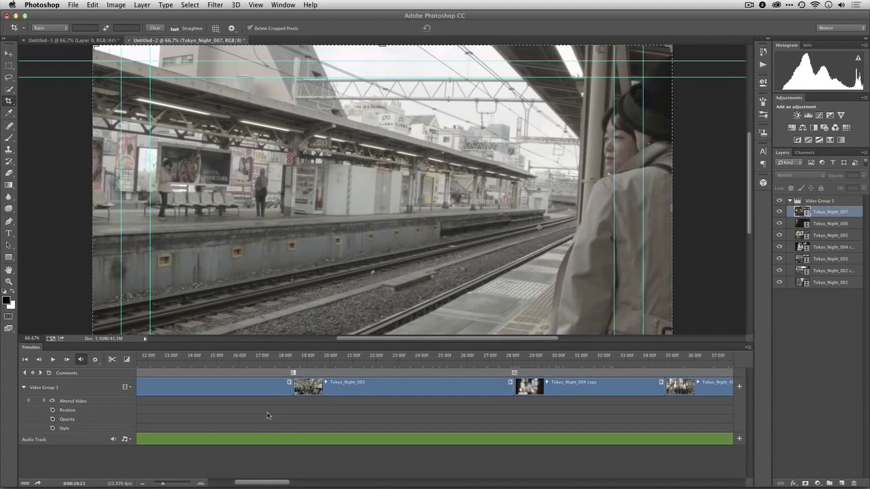